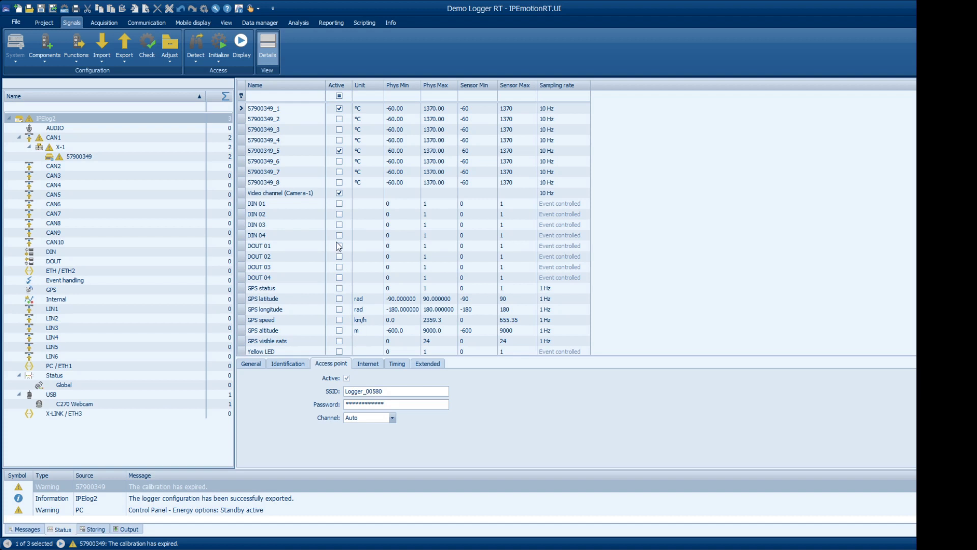
Step: Activate the GPS status, latitude, longitude, speed, altitude and visible sats channels of the logger
scroll(339, 244, "down", 4)
left_click(338, 182)
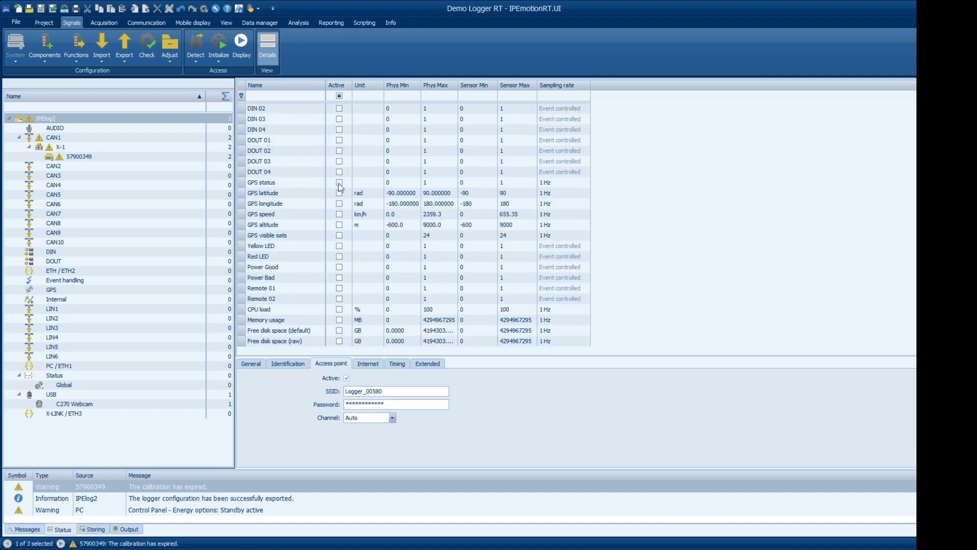
left_click(339, 193)
left_click(338, 204)
left_click(339, 214)
left_click(337, 225)
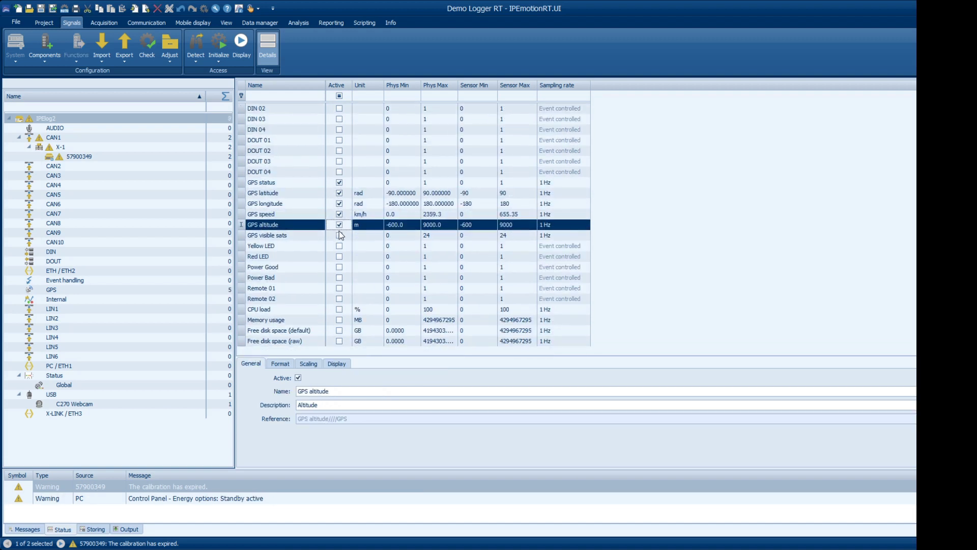
left_click(339, 234)
Step: Activate the CPU load, Memory usage and Free disk space (default) status channels
left_click(339, 309)
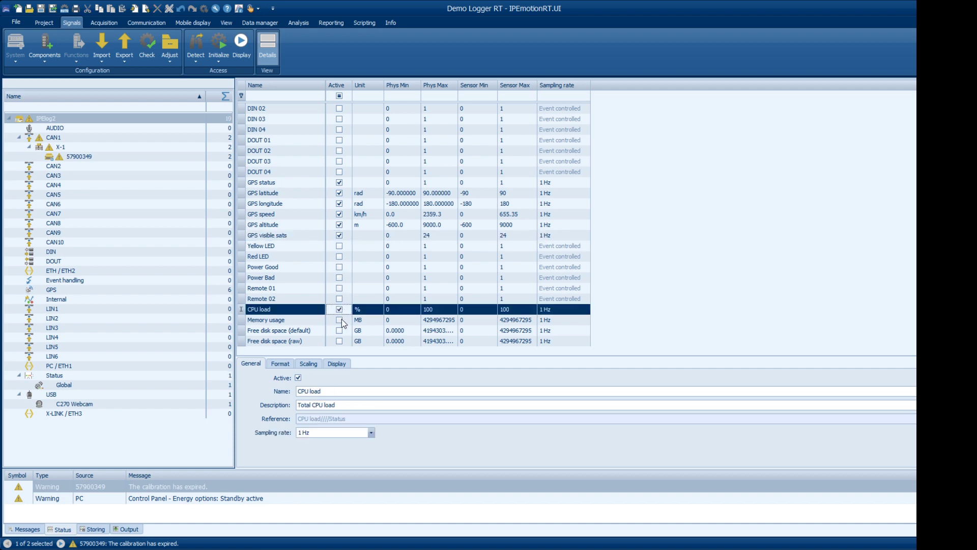
left_click(339, 320)
left_click(338, 330)
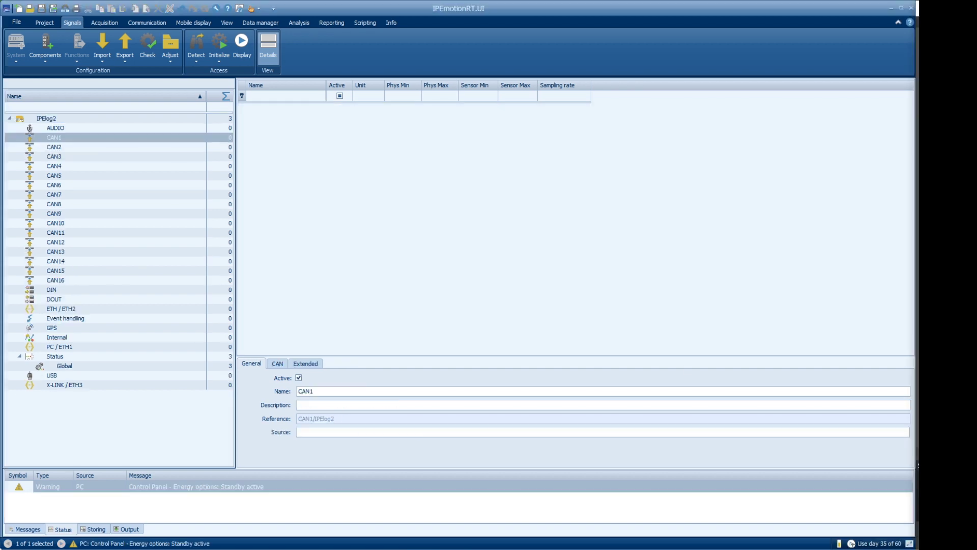
Step: Start a CANdb import on CAN1 and load the IPEmotionDemo.DBC description file
left_click(118, 140)
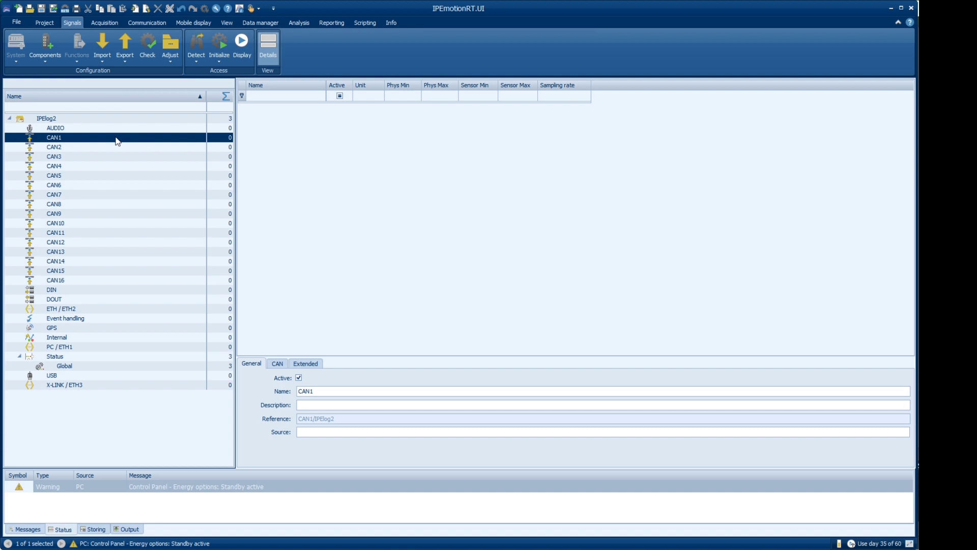
right_click(117, 141)
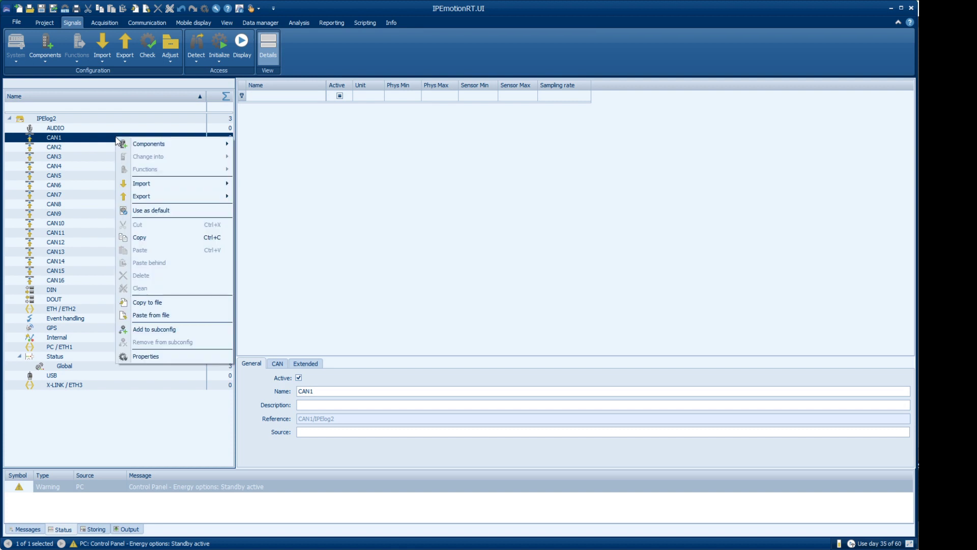
mouse_move(171, 186)
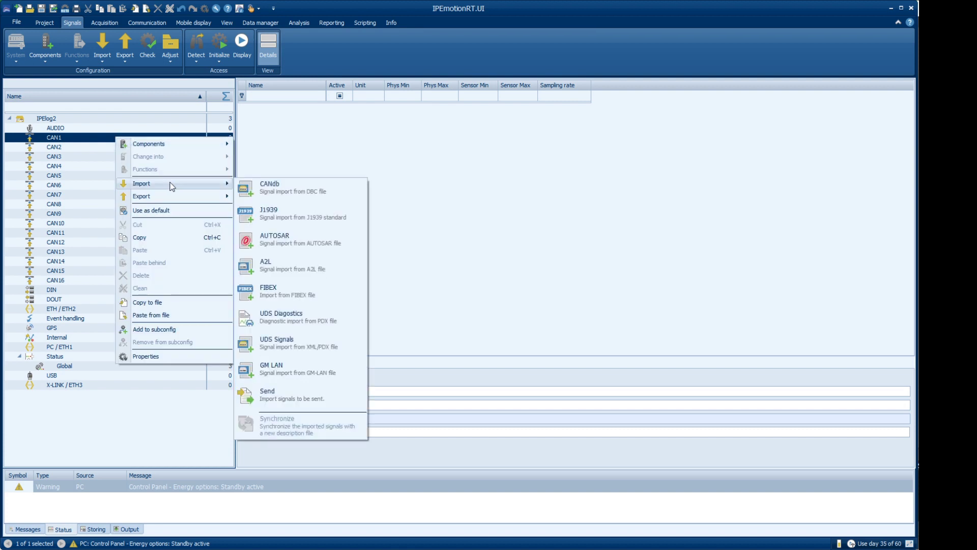
left_click(265, 194)
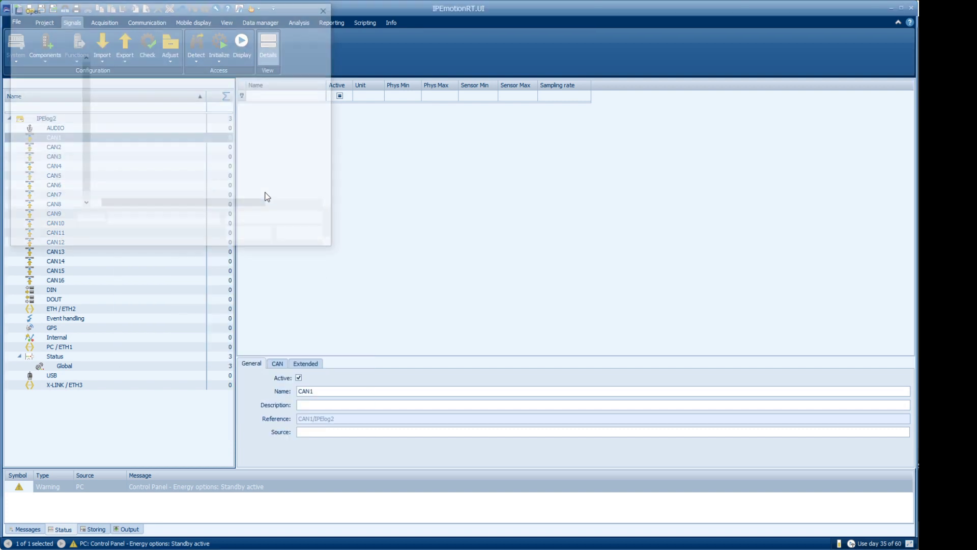
double_click(173, 74)
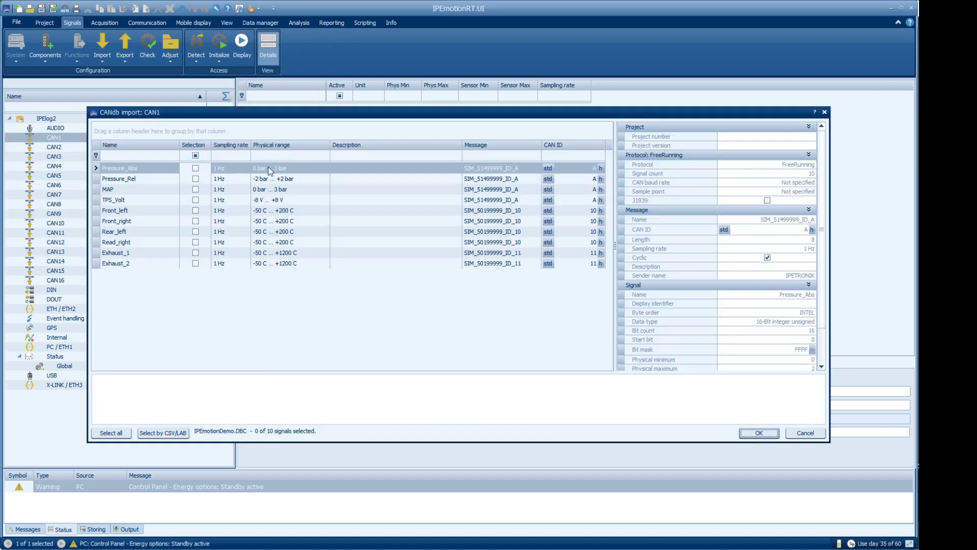
Step: Select all signals of the DBC file and import them into CAN1
left_click(196, 171)
left_click(195, 189)
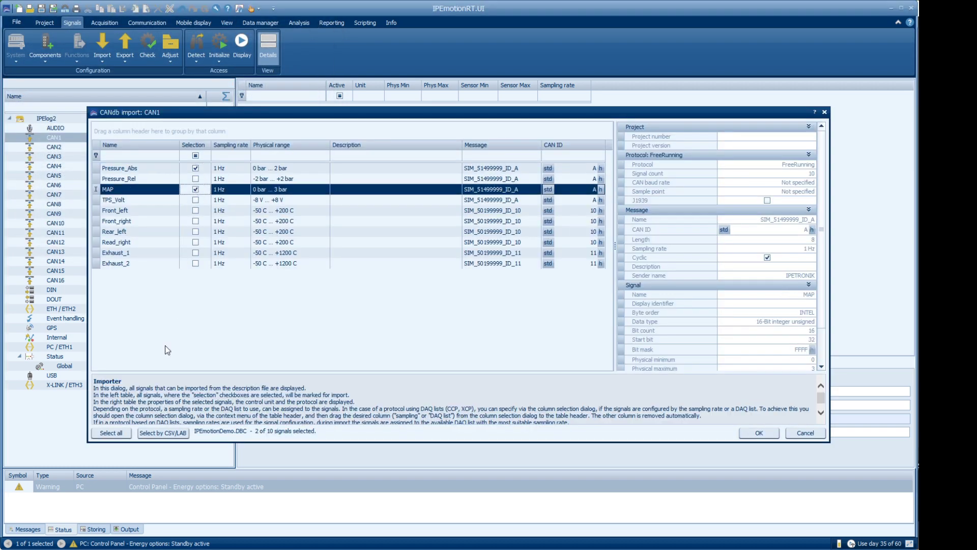
left_click(120, 433)
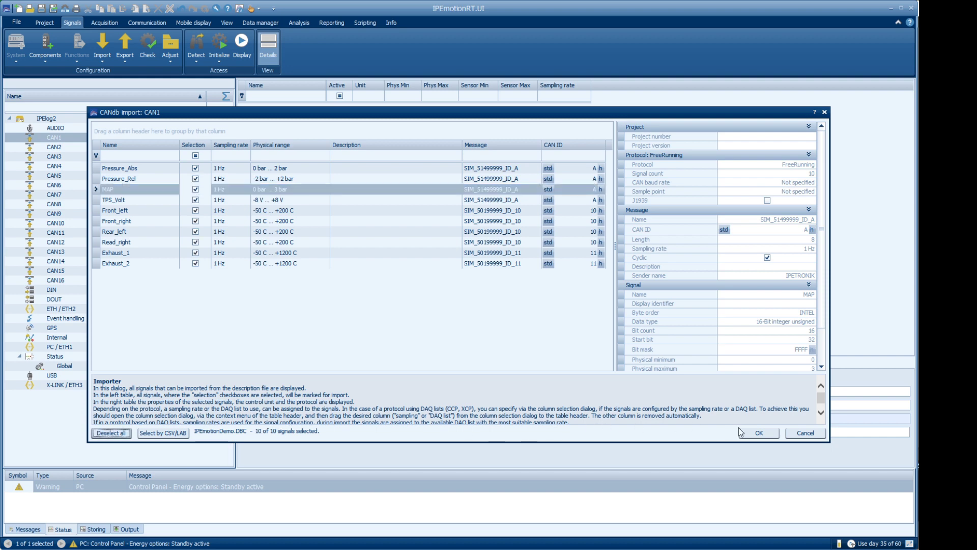
left_click(752, 431)
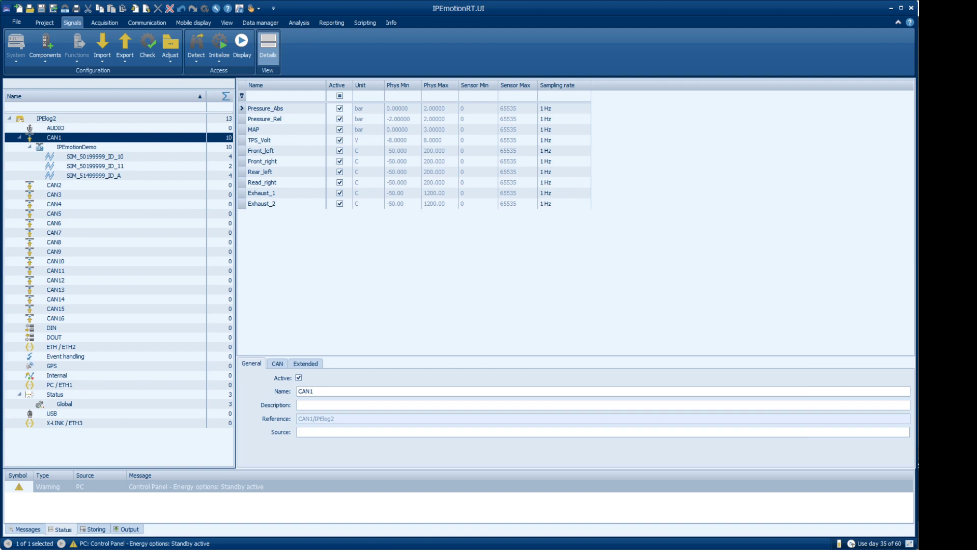
Step: Import all signals from IPEmotionDemo.a2l into CAN2 using the XCPonCAN protocol
right_click(97, 186)
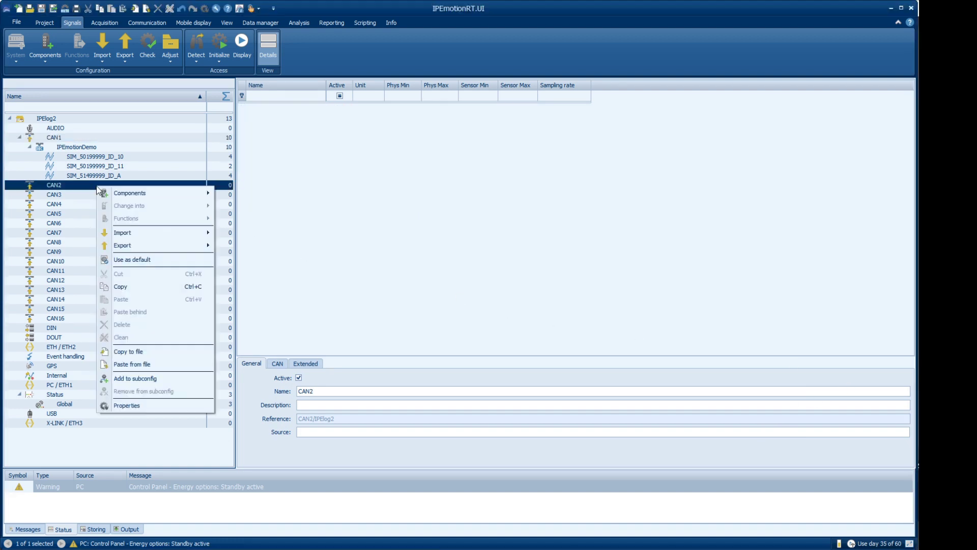
mouse_move(142, 232)
left_click(261, 270)
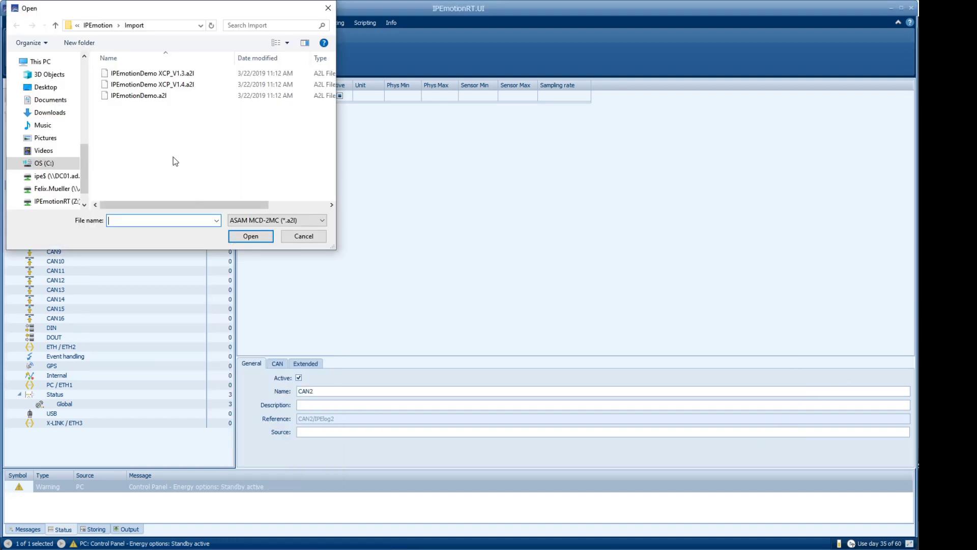
left_click(163, 97)
double_click(427, 264)
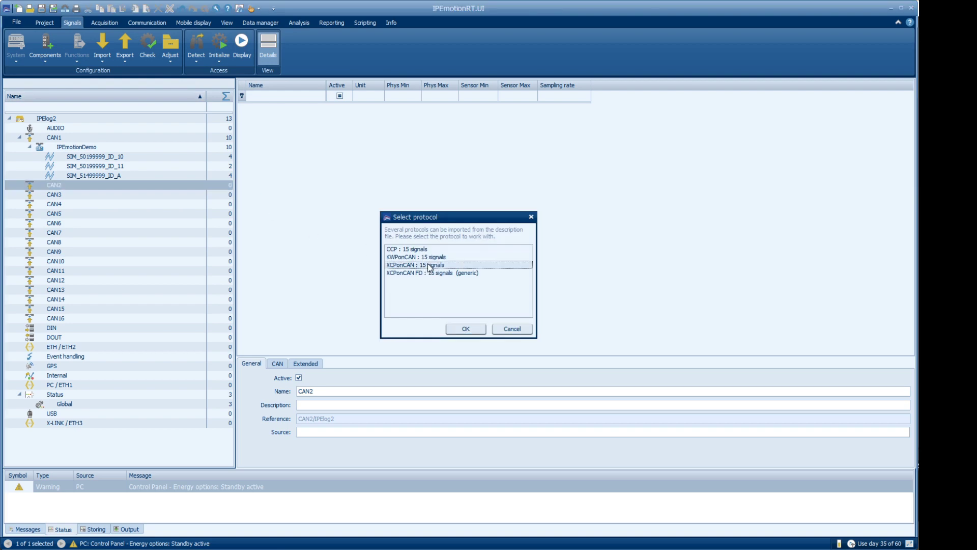
left_click(111, 432)
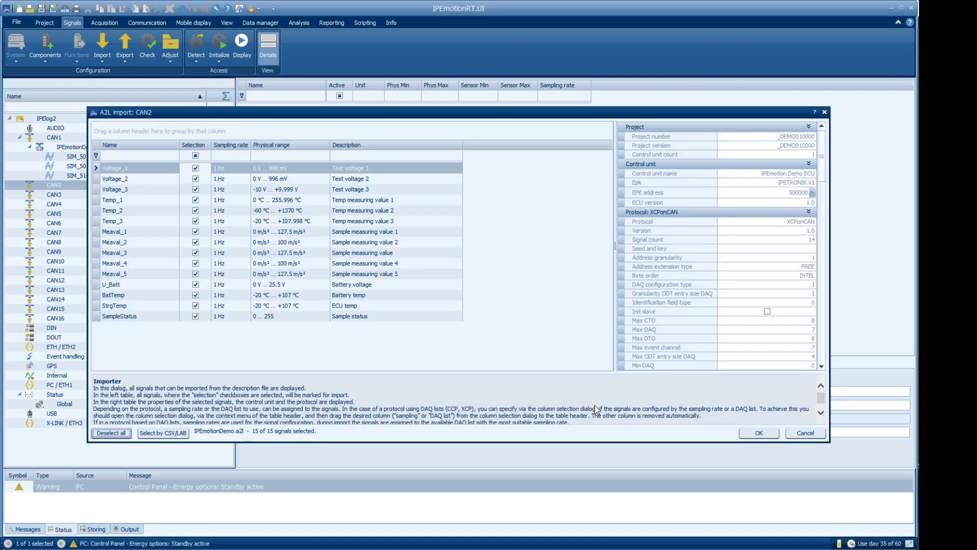
left_click(759, 433)
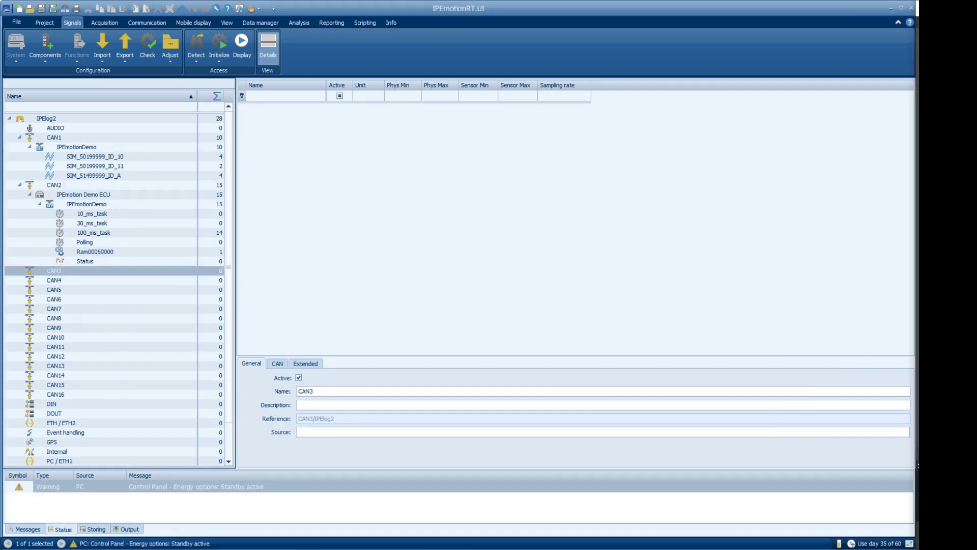
Step: Add an OBD-2 component to the CAN3 interface
left_click(52, 273)
right_click(53, 276)
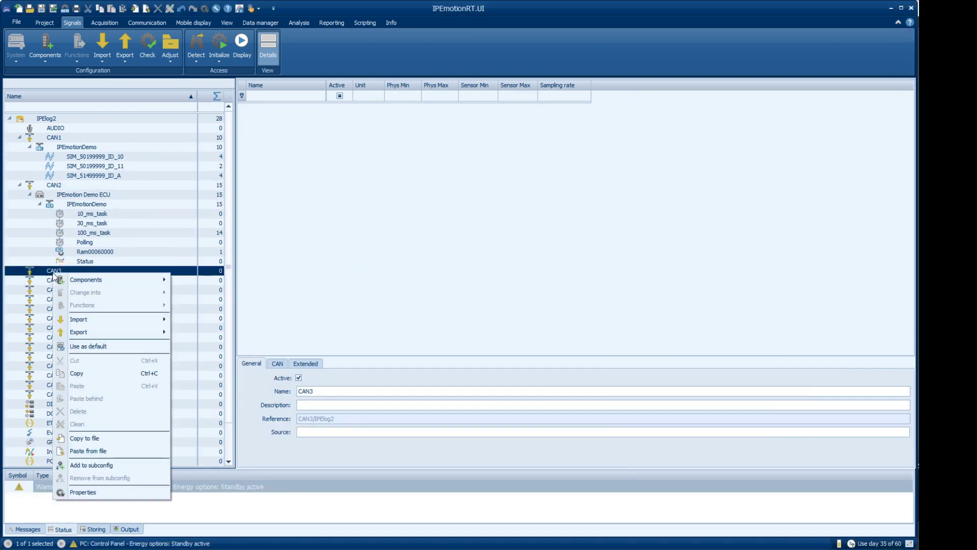
mouse_move(117, 279)
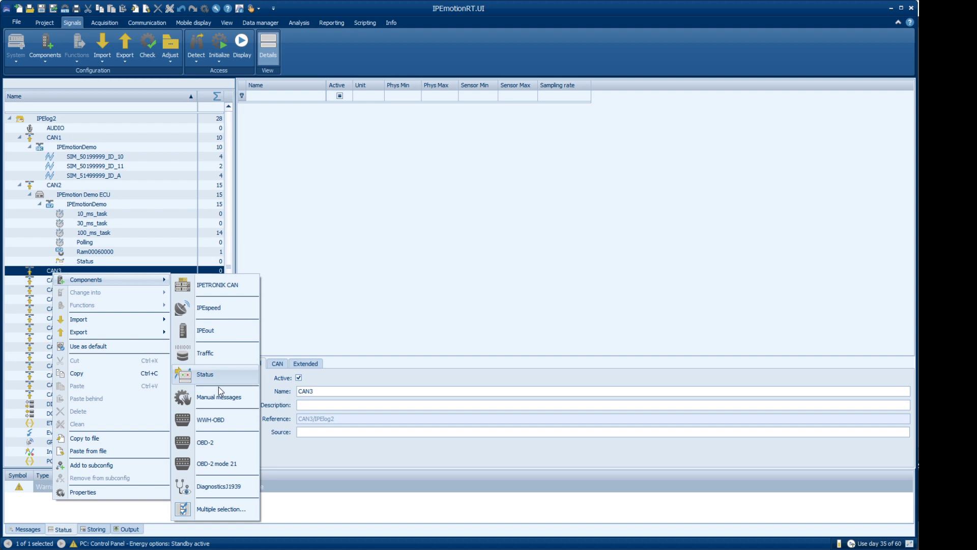
left_click(209, 442)
Step: Activate OBD-2 channel 002 (DTC) and the 001 channels for compression ignition, misfire monitoring supported and number of emission-related DTCs
left_click(340, 225)
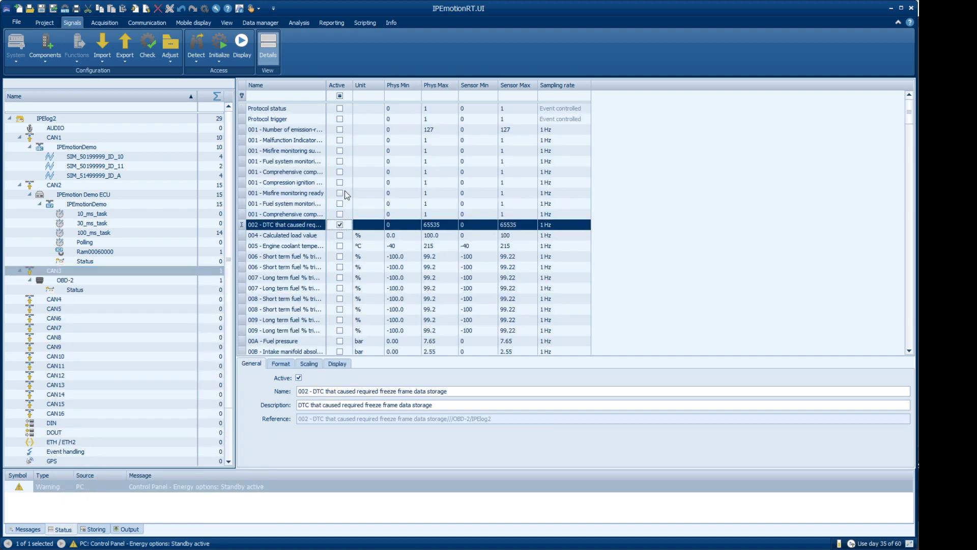
left_click(340, 182)
left_click(342, 151)
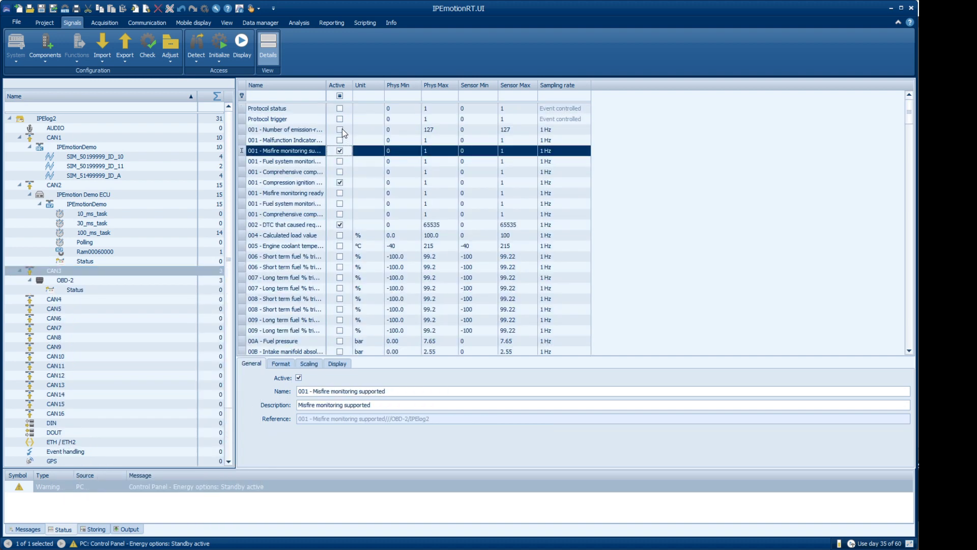
left_click(340, 129)
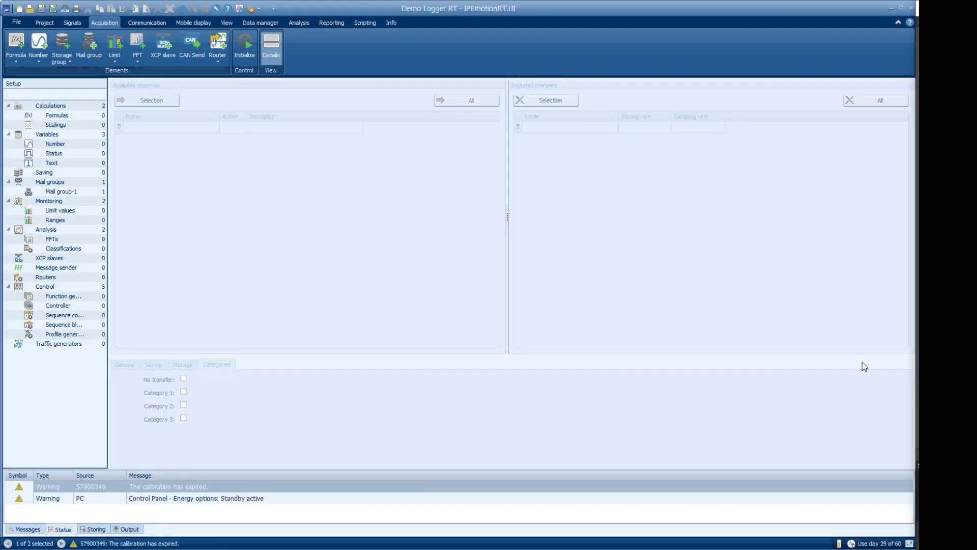
Step: Create a storage group under Saving with channels 57900349_1, 57900349_5, Video channel (Camera-1), CPU load, Memory usage and Free disk space (default)
left_click(46, 172)
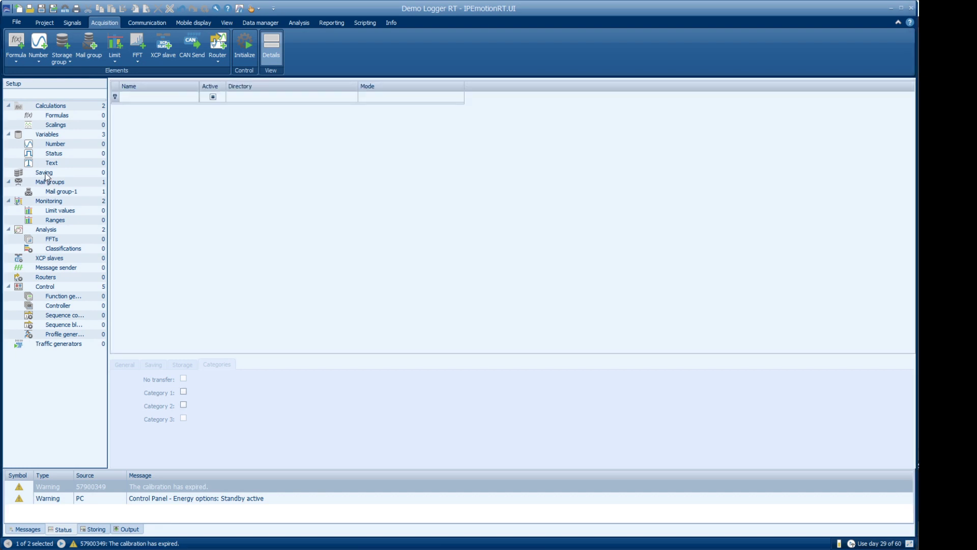
right_click(46, 173)
left_click(76, 180)
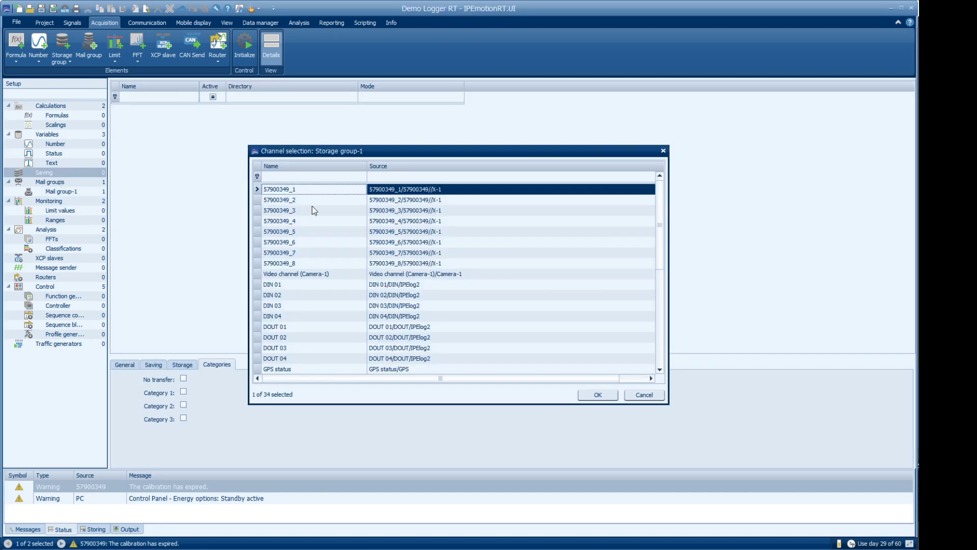
left_click(294, 231, "ctrl")
left_click(308, 275, "ctrl")
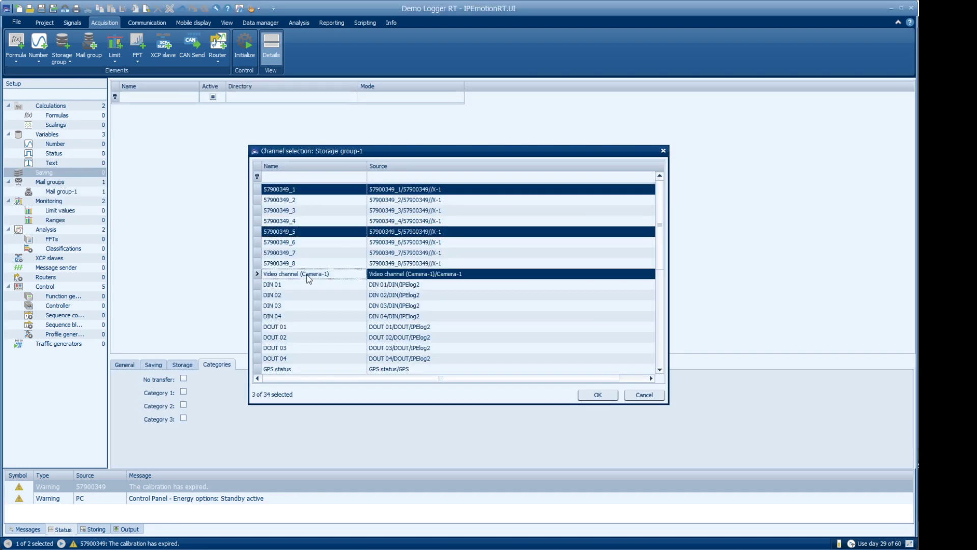
scroll(325, 279, "down", 6)
left_click(289, 316, "ctrl")
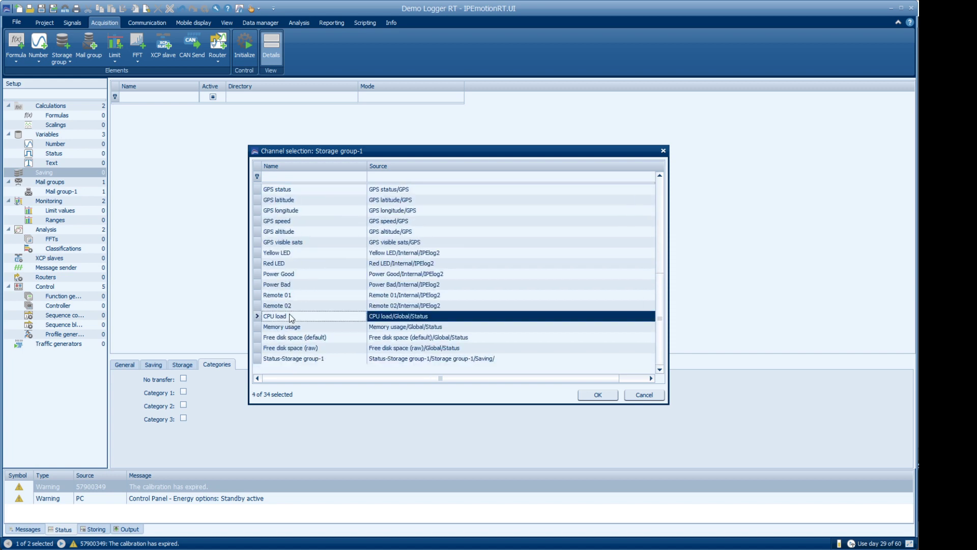
left_click(300, 326, "ctrl")
left_click(305, 337, "ctrl")
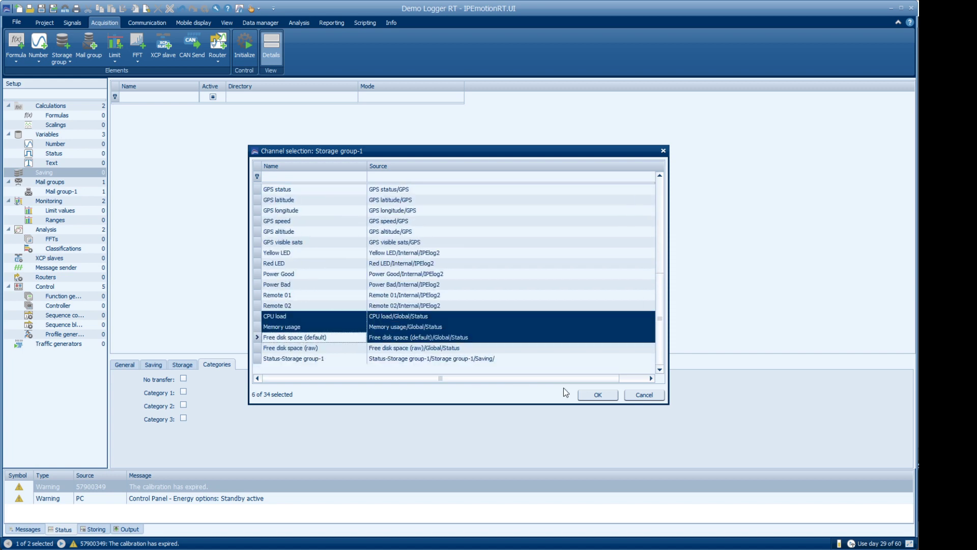
left_click(599, 395)
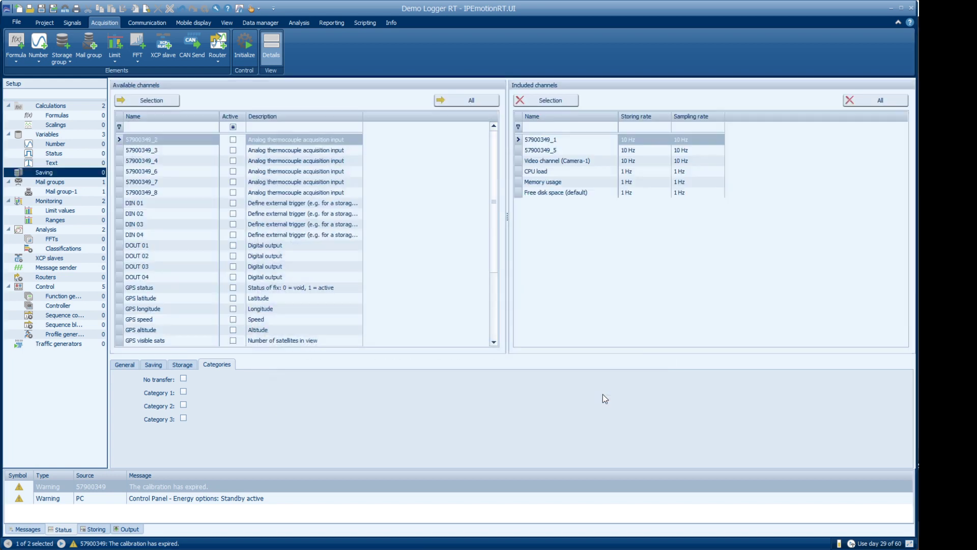
Step: Review the storage group's general settings, native format options, storage mode options and transfer categories
left_click(127, 369)
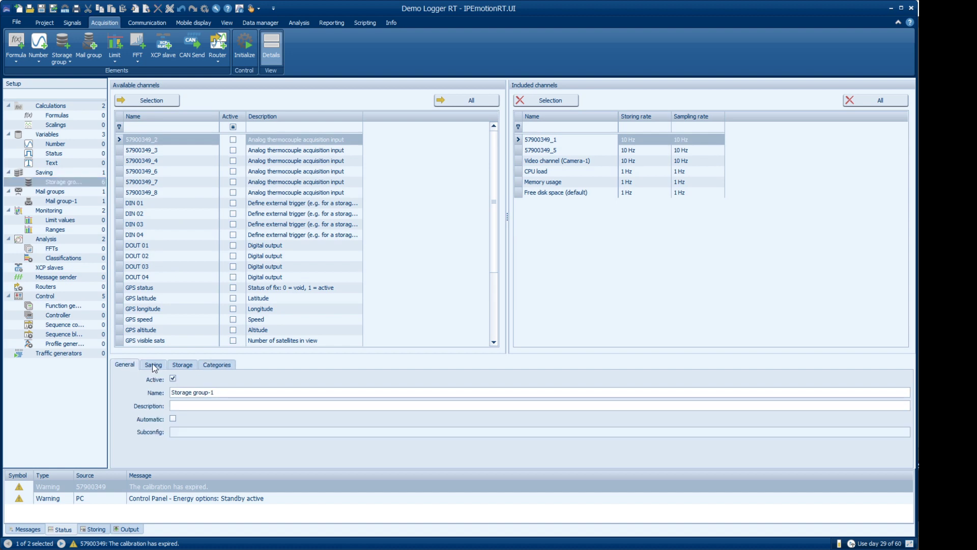
left_click(151, 365)
left_click(283, 380)
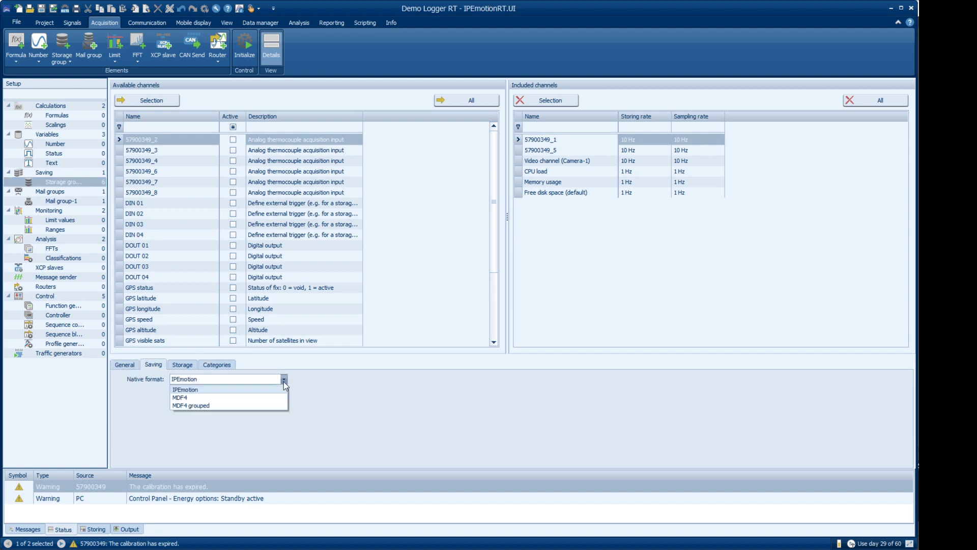
left_click(190, 366)
left_click(190, 366)
left_click(235, 382)
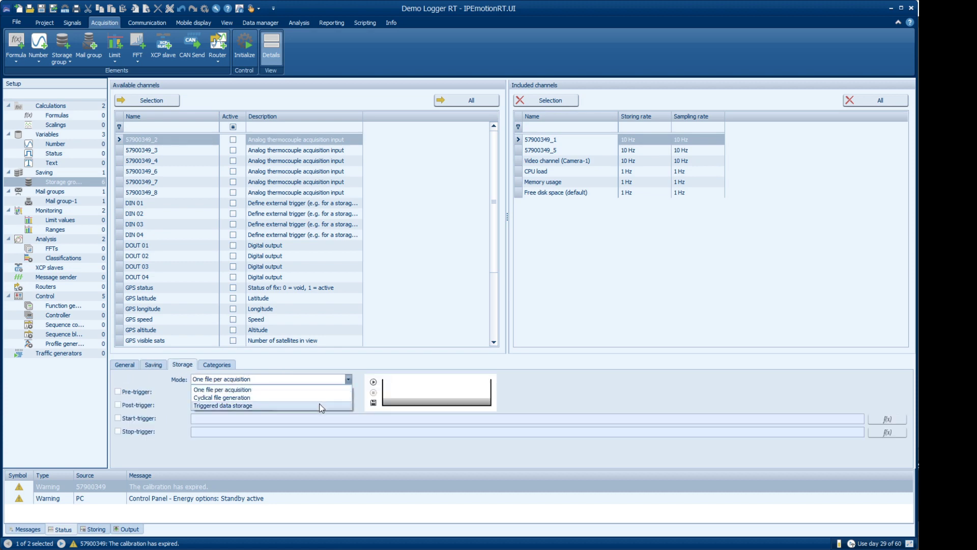
left_click(228, 369)
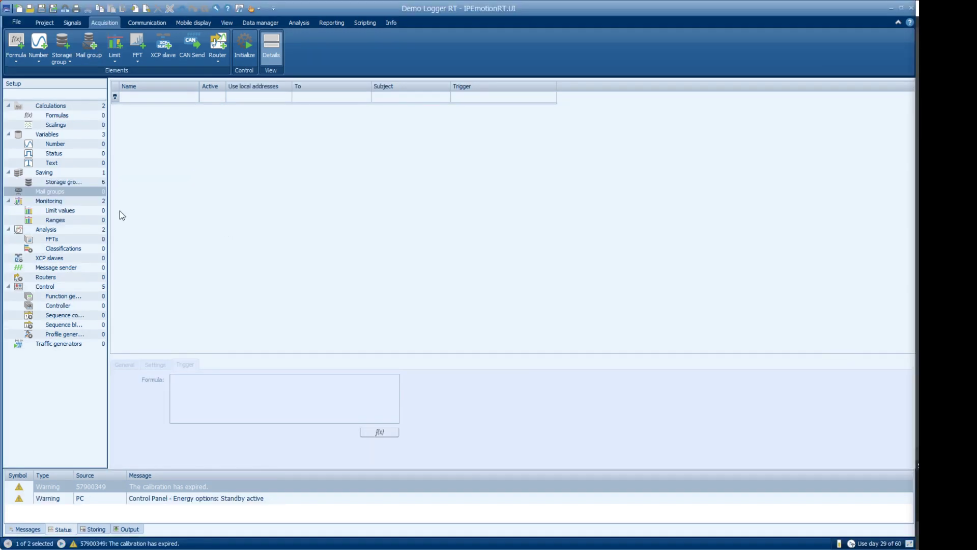
Step: Add a mail group that contains the channel 57900349_1
right_click(54, 191)
left_click(75, 196)
double_click(312, 189)
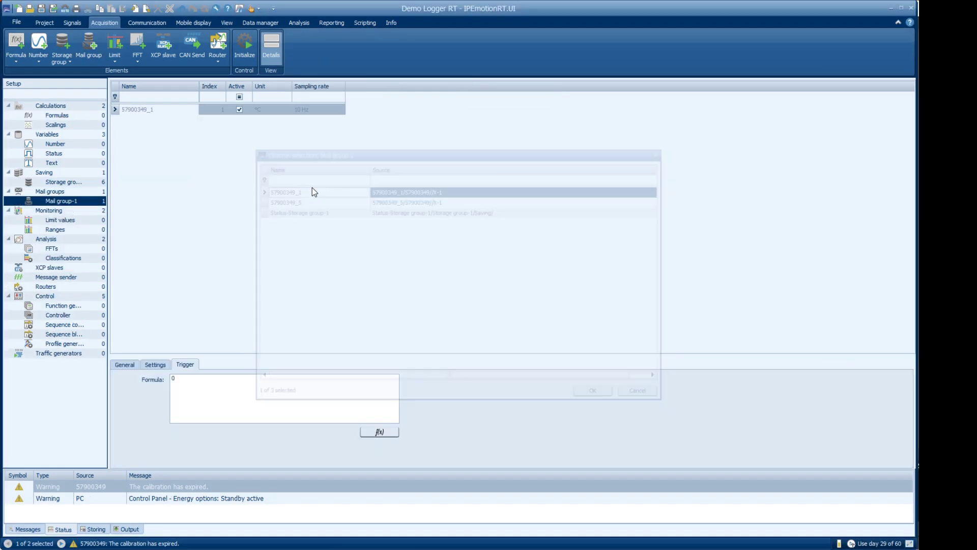
Step: Set the mail group's trigger formula to "57900349_1" >30
left_click(379, 432)
double_click(298, 264)
scroll(560, 280, "down", 6)
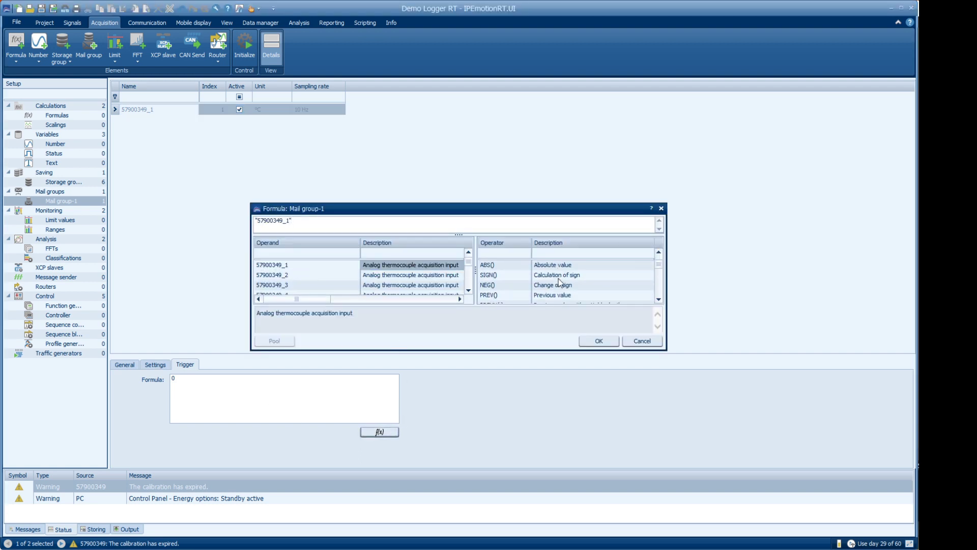
double_click(567, 296)
type("30")
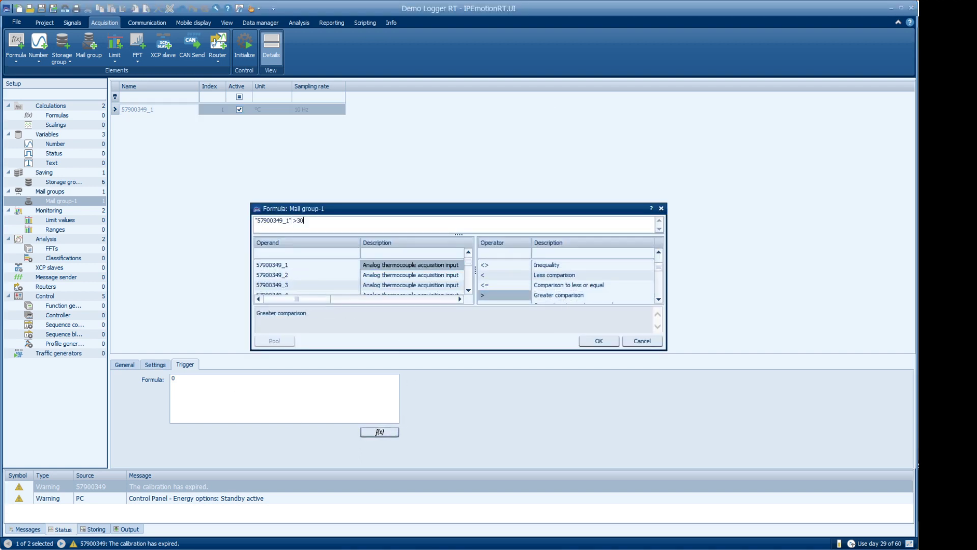
left_click(609, 342)
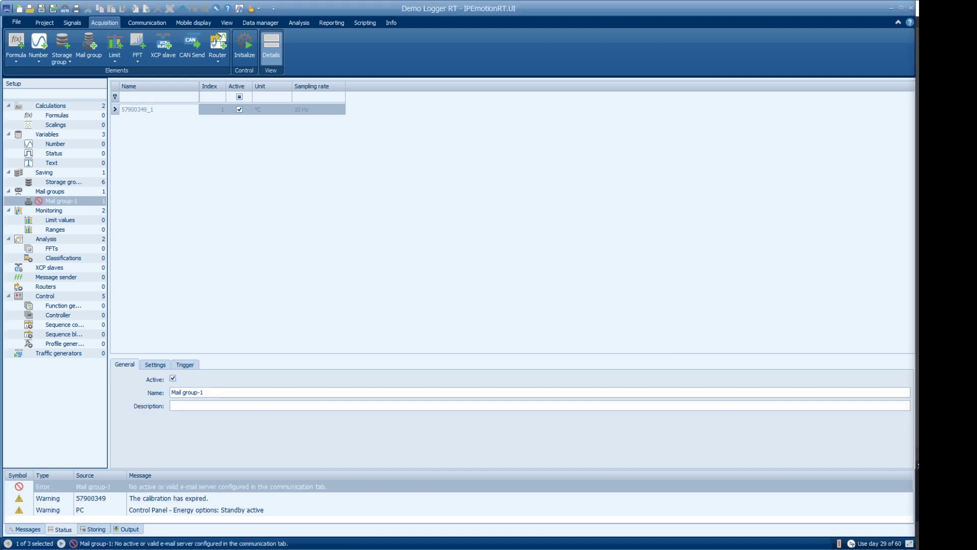
Step: Add an FTP server to the communication protocols and view its configuration and log-in settings
left_click(131, 23)
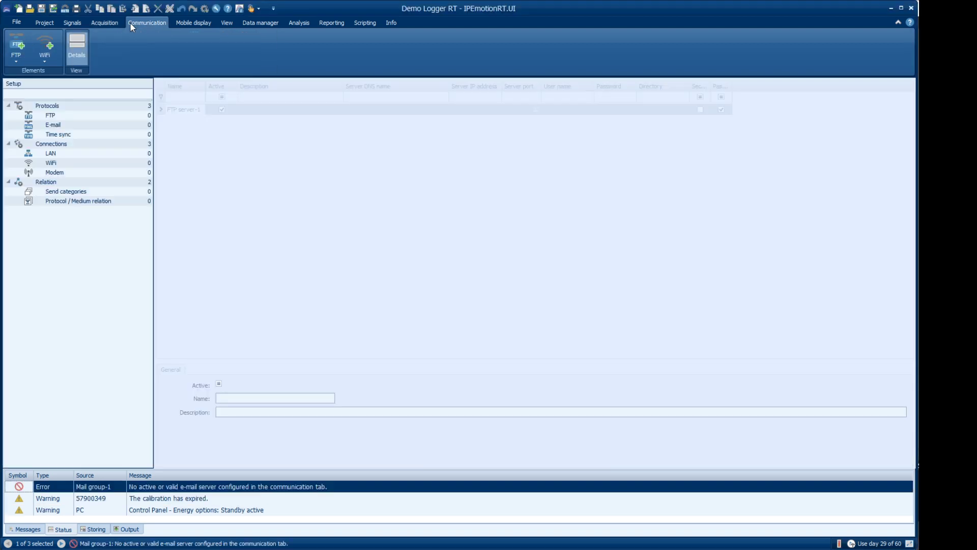
right_click(77, 114)
left_click(93, 121)
left_click(208, 369)
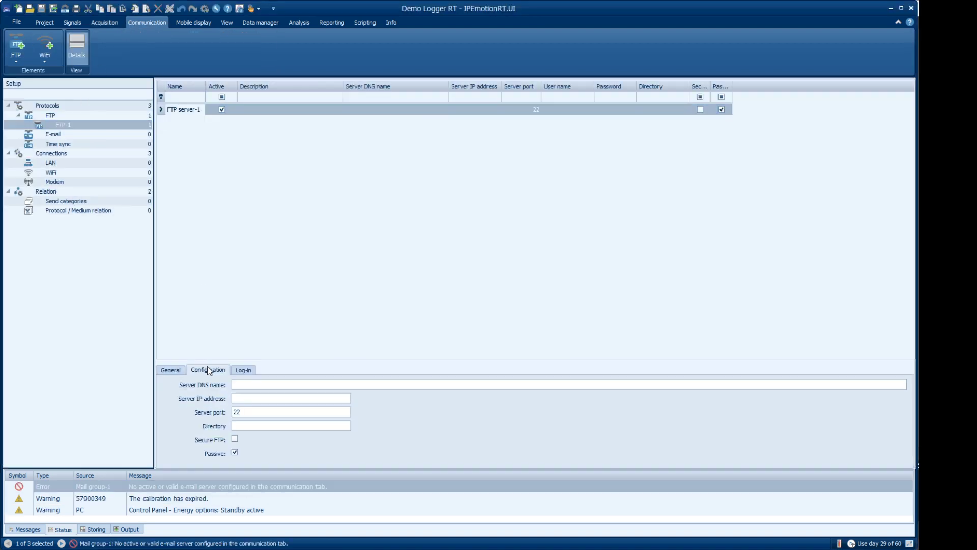
left_click(246, 369)
Step: Add an e-mail server to the communication protocols and view its log-in, e-mail and mailbox settings
left_click(74, 137)
right_click(75, 136)
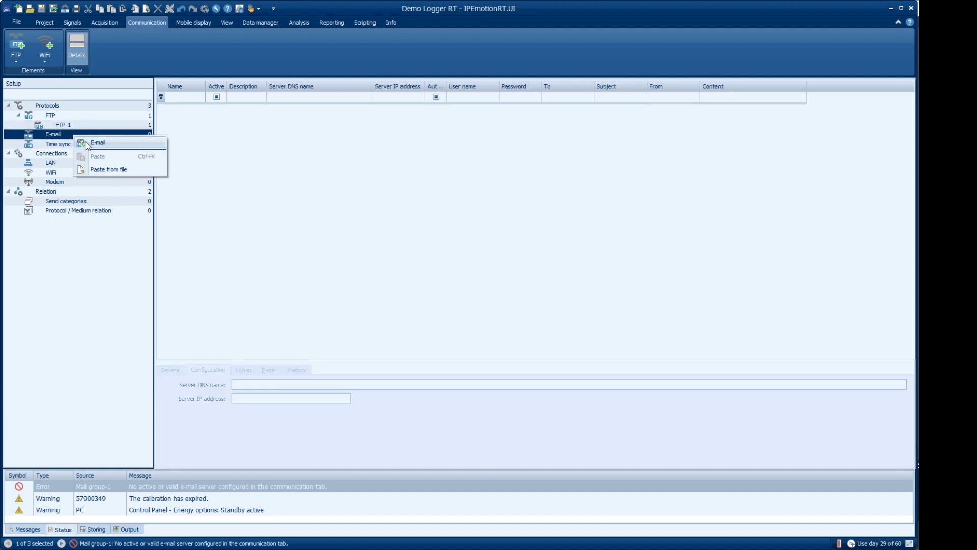
left_click(87, 142)
left_click(190, 110)
left_click(243, 370)
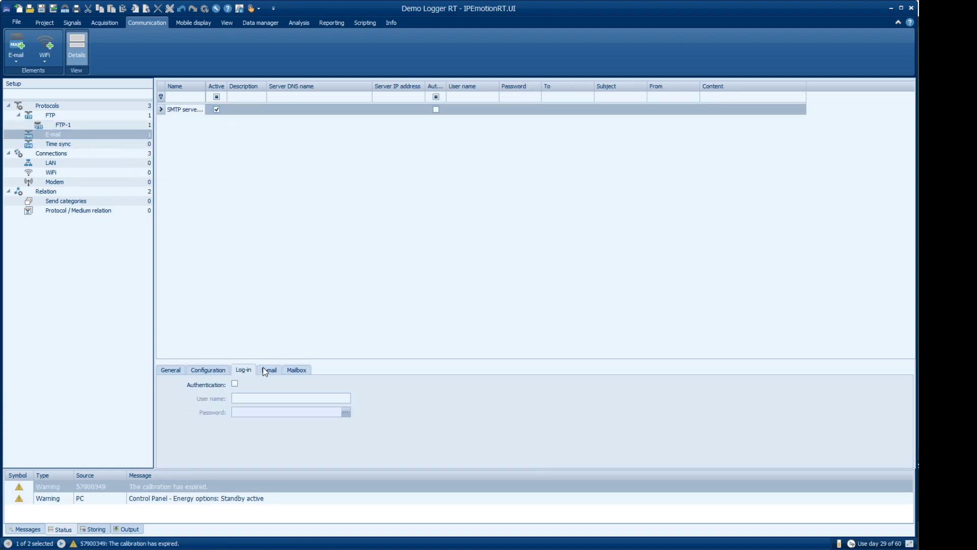
left_click(269, 369)
left_click(297, 369)
Step: Add a time sync server to the communication protocols and view its general settings
left_click(63, 144)
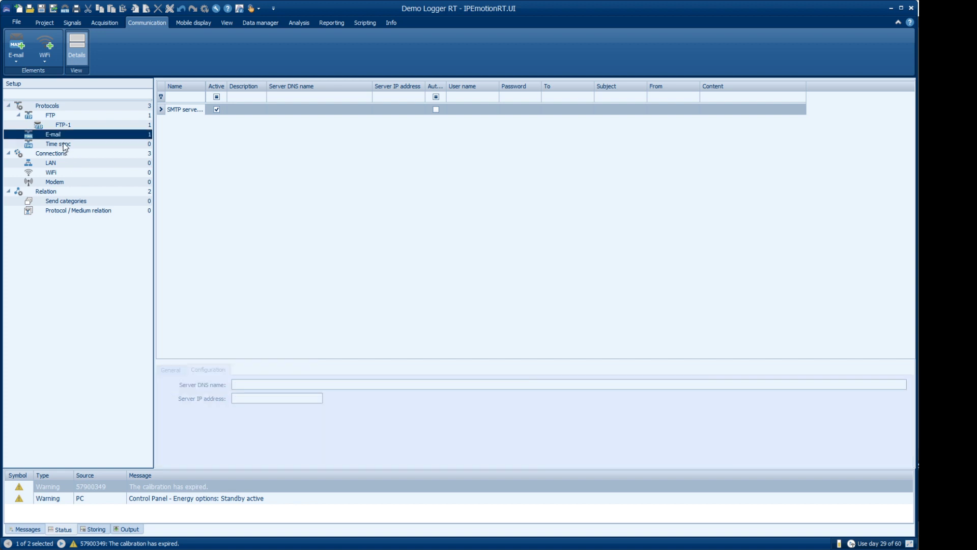
right_click(63, 144)
left_click(79, 149)
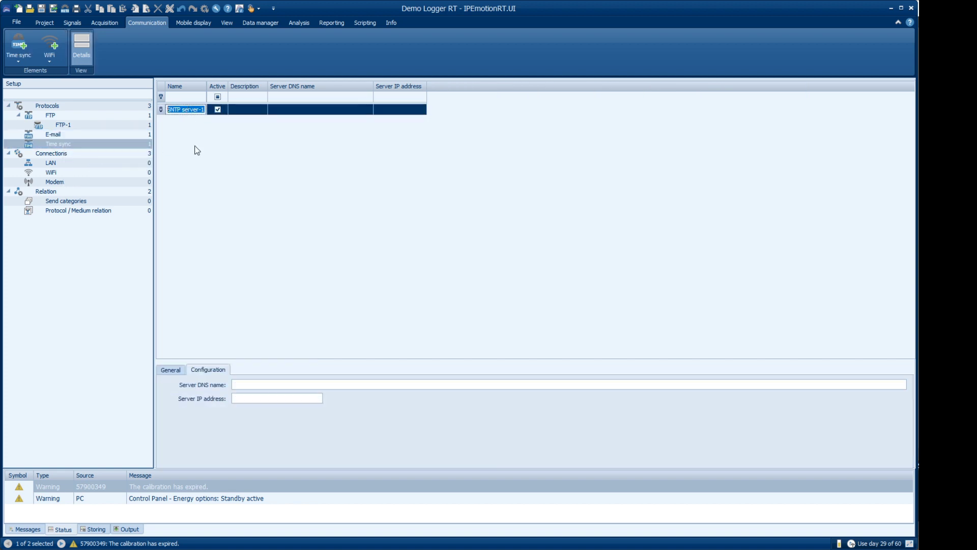
left_click(175, 370)
Step: Add a LAN connection and view its configuration settings
left_click(51, 153)
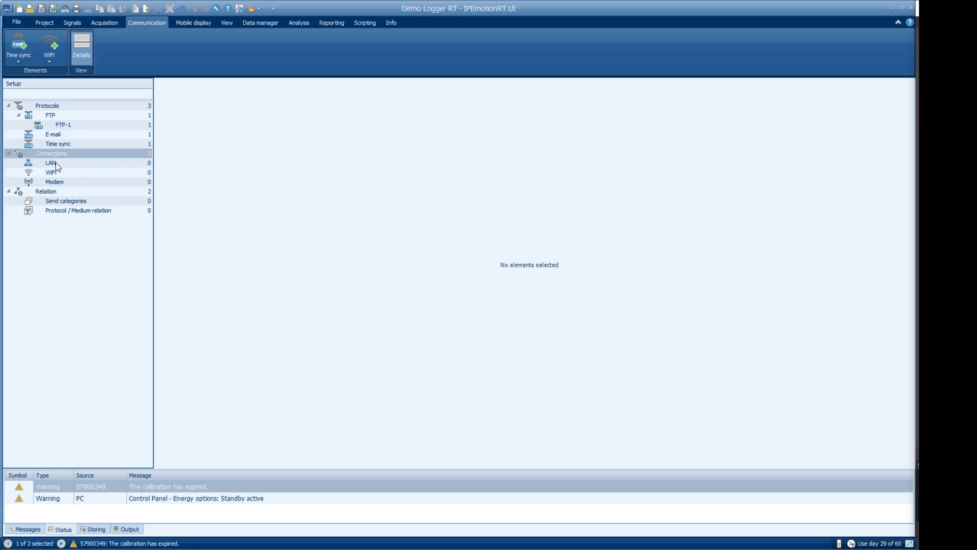
left_click(54, 162)
right_click(54, 162)
left_click(67, 166)
left_click(240, 110)
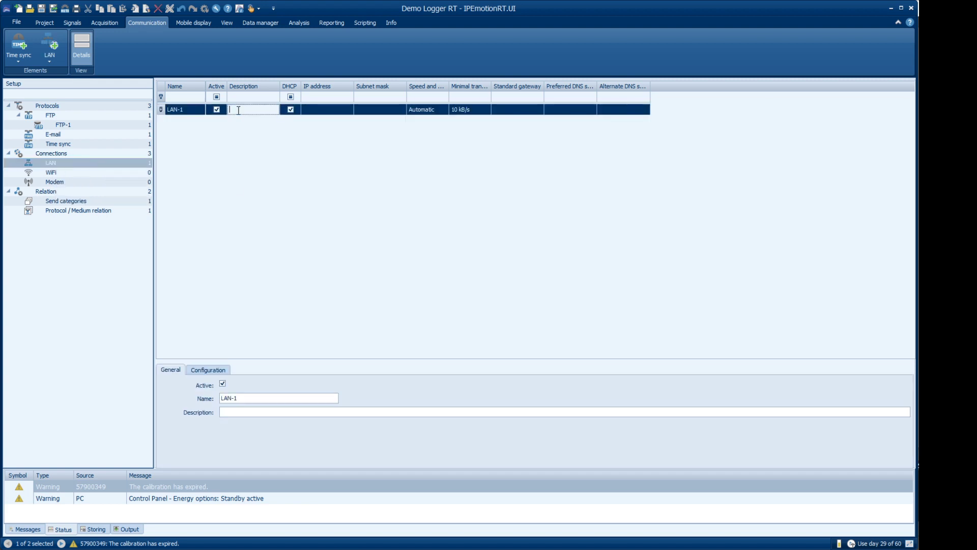
left_click(201, 369)
Step: Add a WiFi connection and view its configuration, WiFi and security settings
left_click(70, 173)
right_click(72, 176)
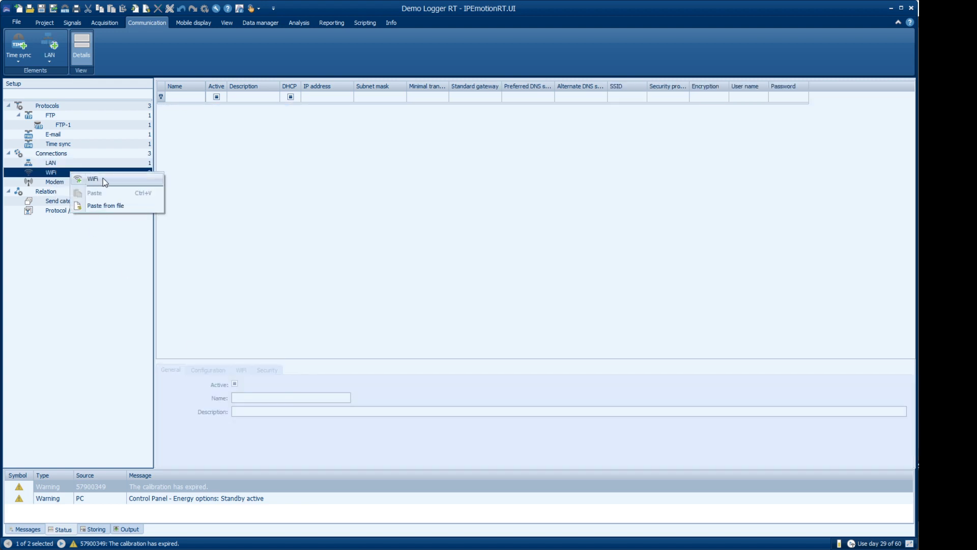
left_click(116, 179)
left_click(223, 370)
left_click(242, 370)
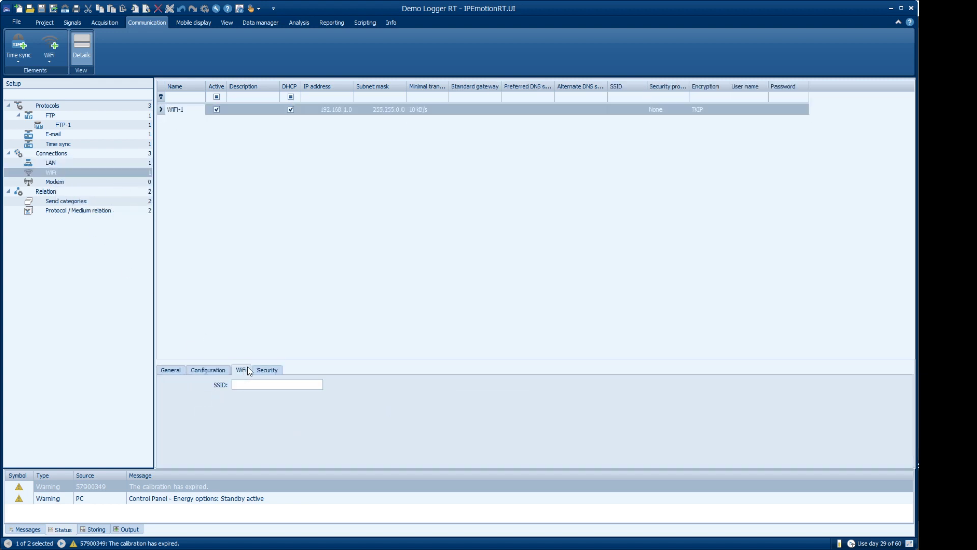
left_click(266, 370)
Step: Add a modem connection, view its configuration and open the send categories of the connections
left_click(75, 182)
right_click(75, 184)
left_click(100, 192)
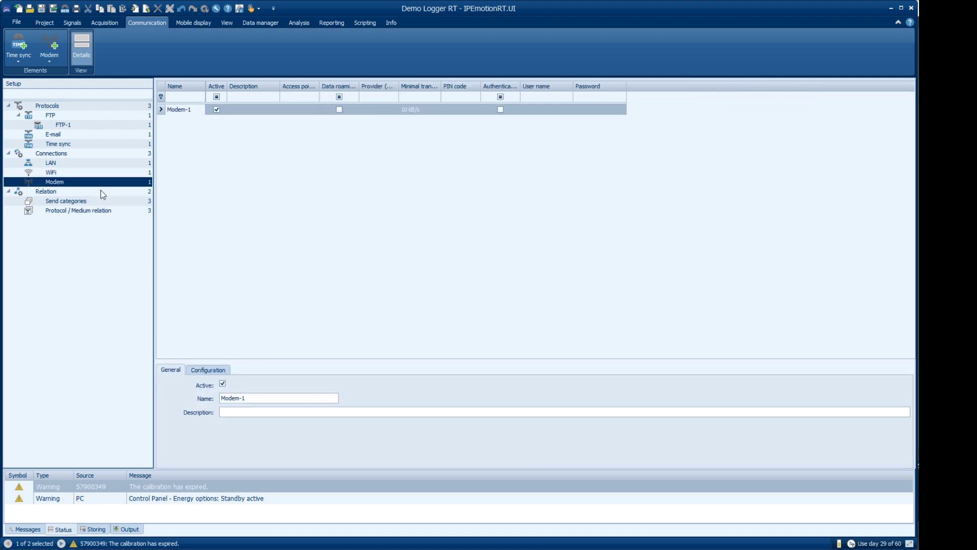
left_click(202, 368)
left_click(76, 202)
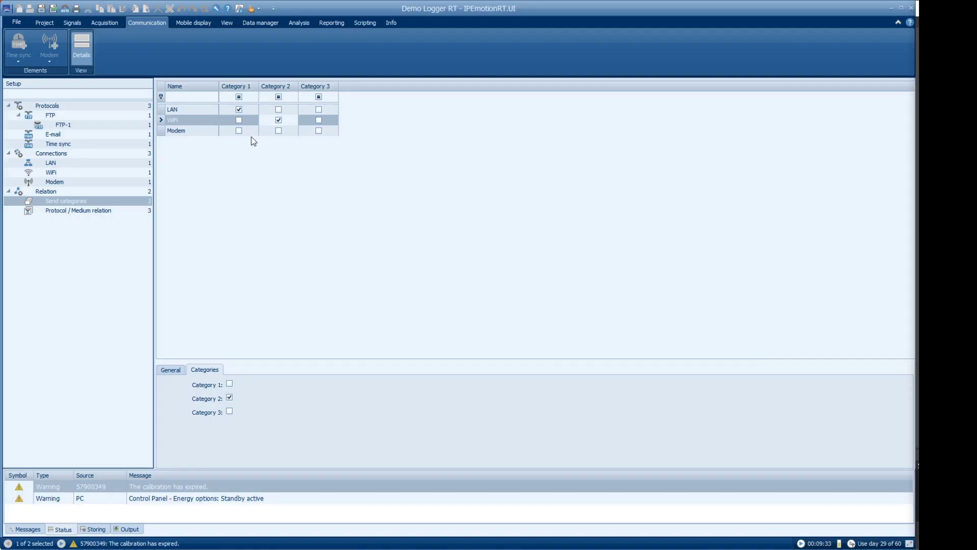
Step: Look at the mobile display's device presets and create a new display page named Page 2
left_click(191, 23)
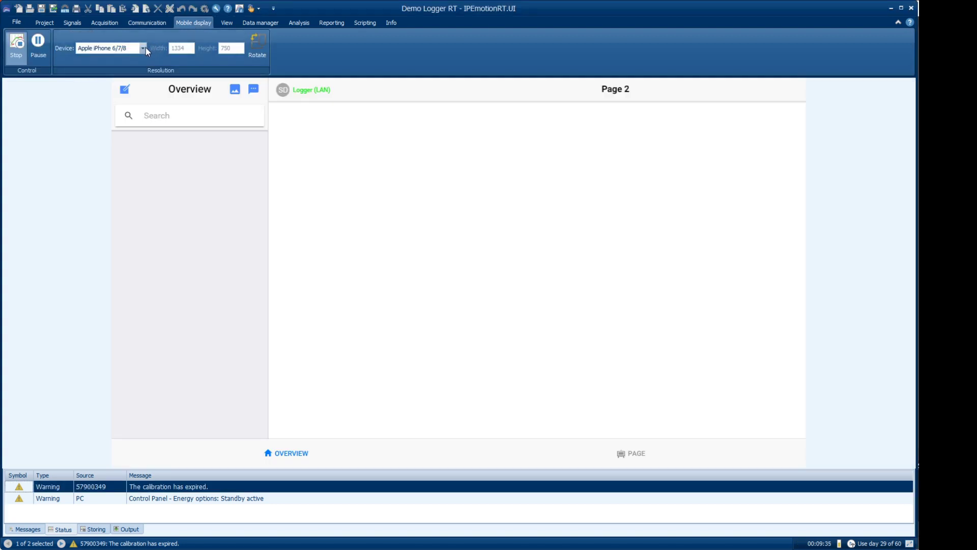
left_click(144, 48)
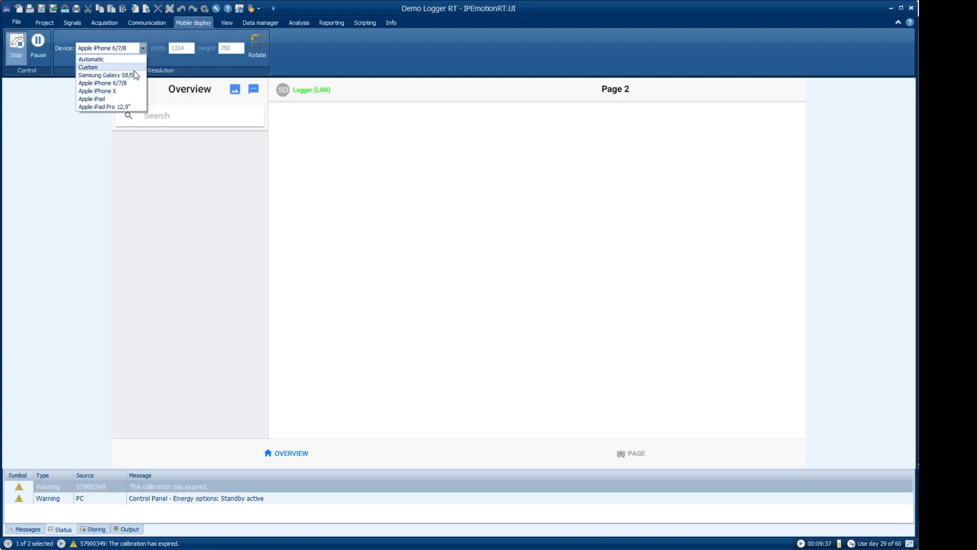
left_click(292, 154)
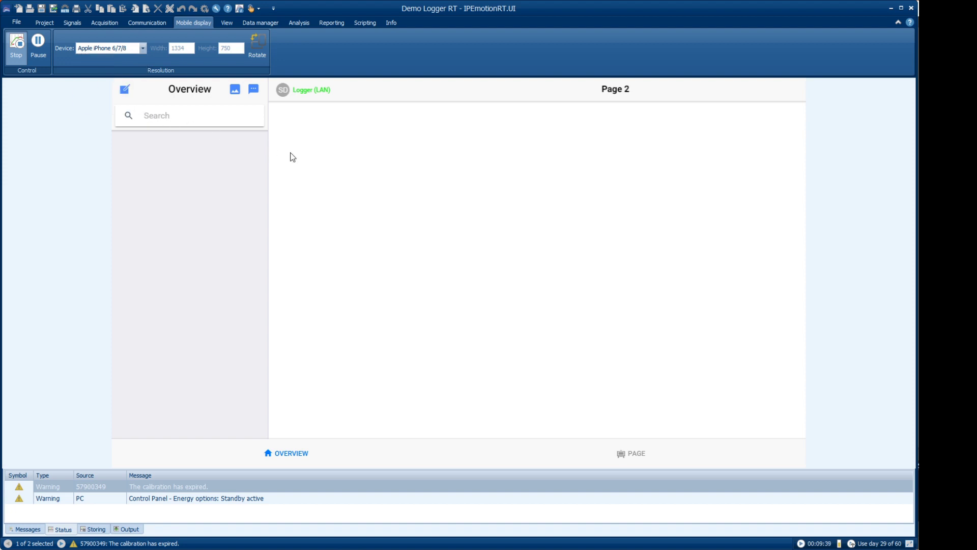
left_click(629, 452)
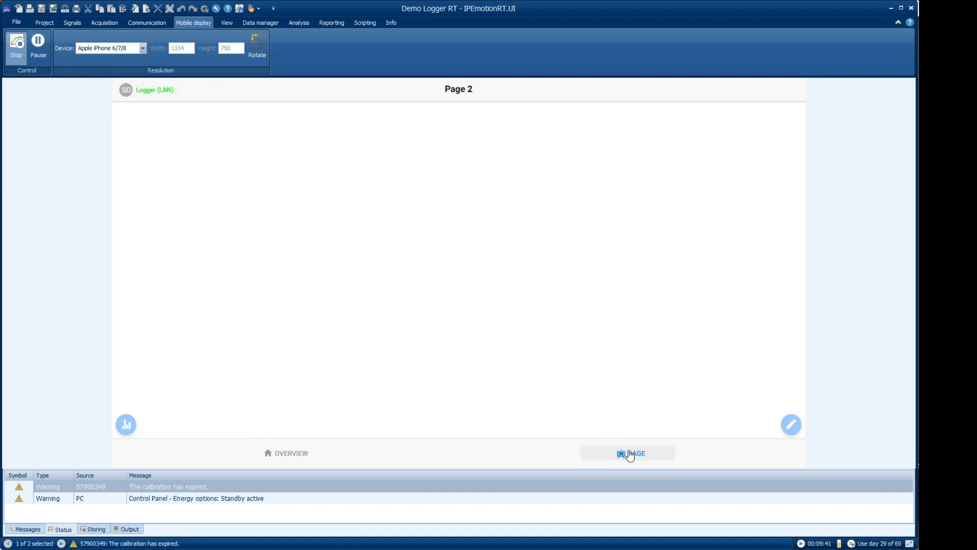
left_click(790, 425)
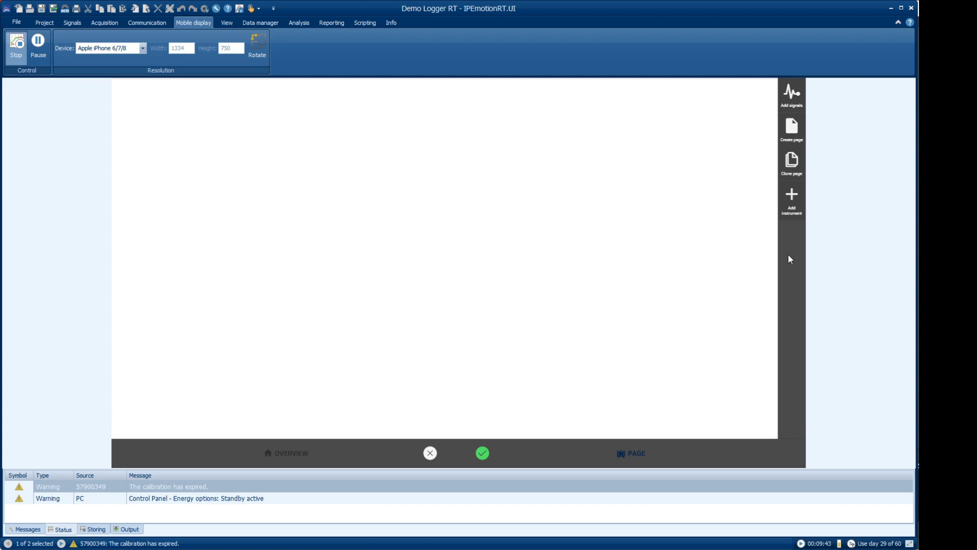
left_click(792, 128)
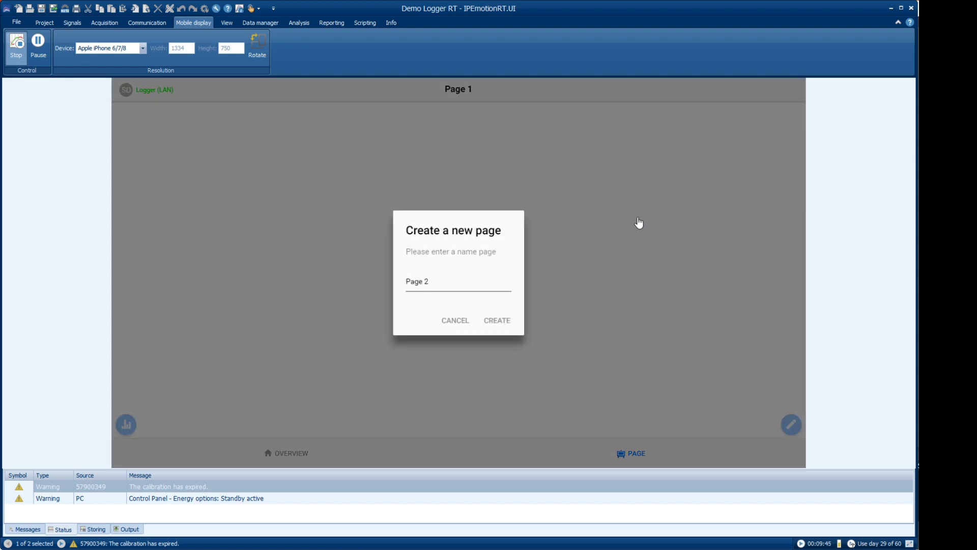
left_click(493, 320)
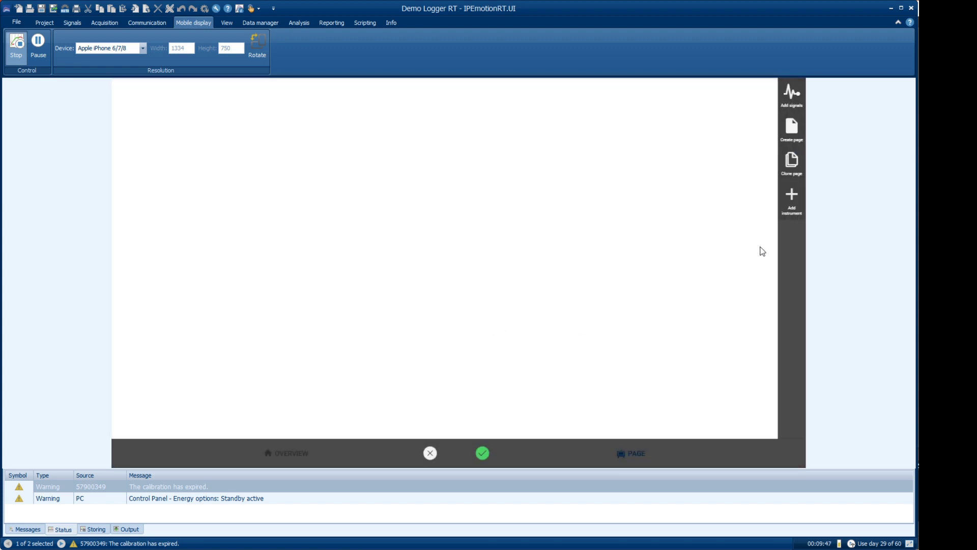
Step: Add a y-t chart, a bar graph and a tachometer to the new mobile display page
left_click(791, 198)
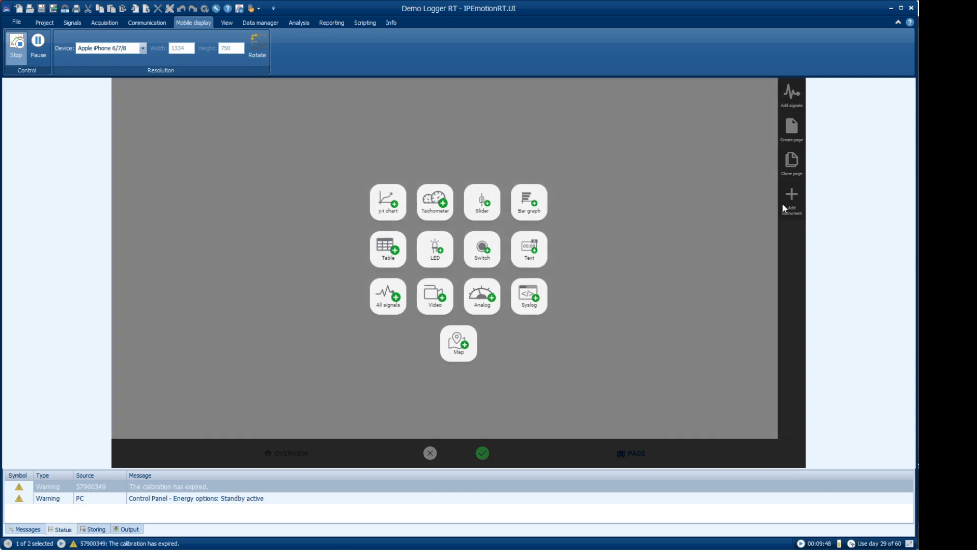
left_click(385, 213)
left_click(791, 206)
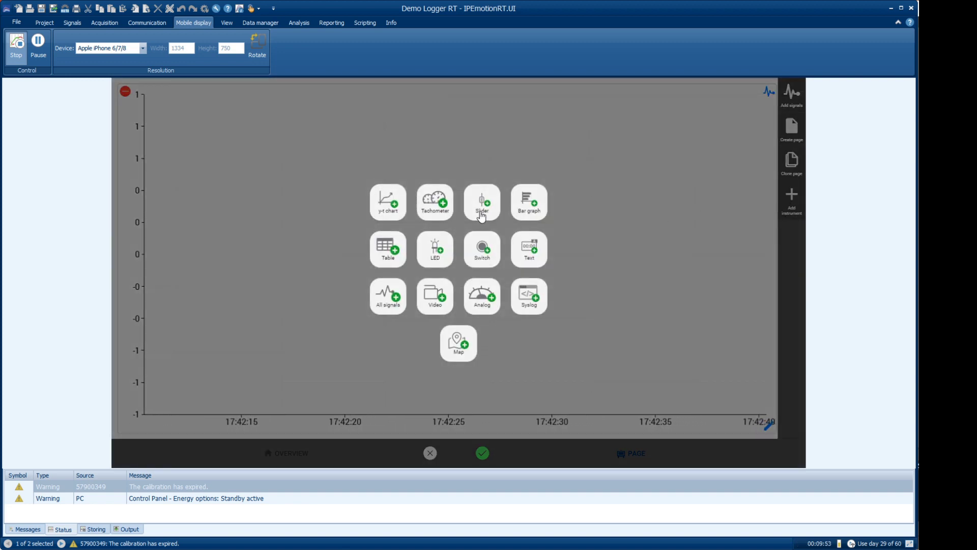
left_click(481, 214)
left_click(791, 198)
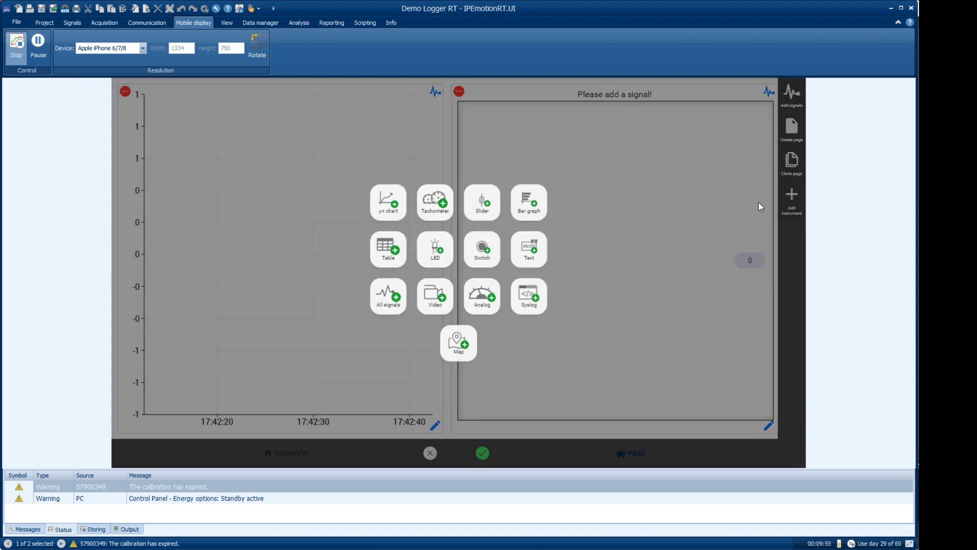
left_click(427, 206)
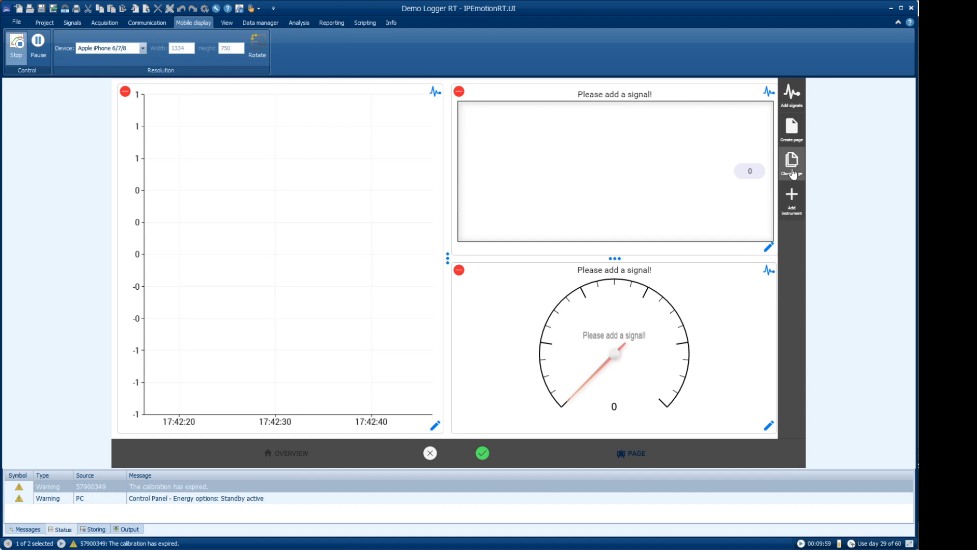
Step: Assign channels 57900349_1 and 57900349_5 to the y-t chart, the bar graph and the tachometer
left_click(792, 94)
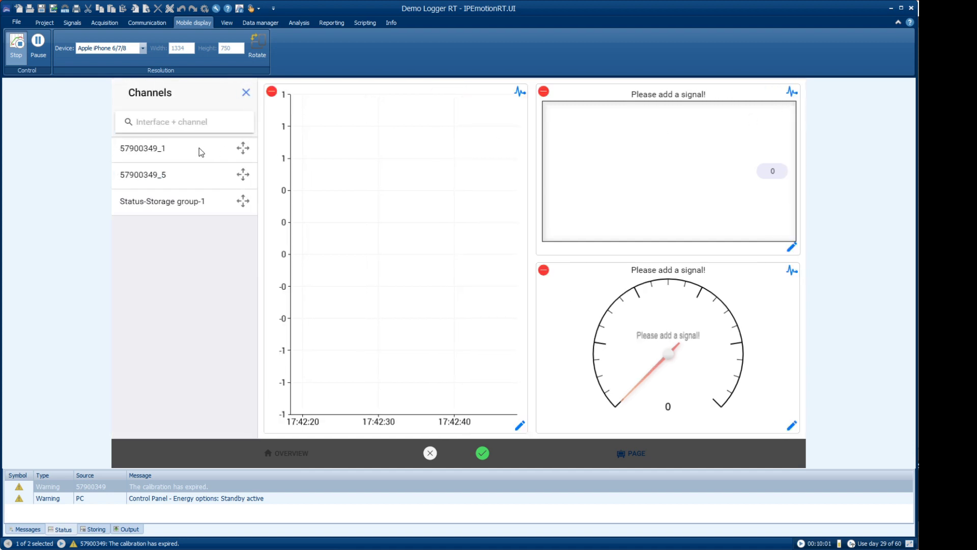
left_click_drag(241, 149, 322, 157)
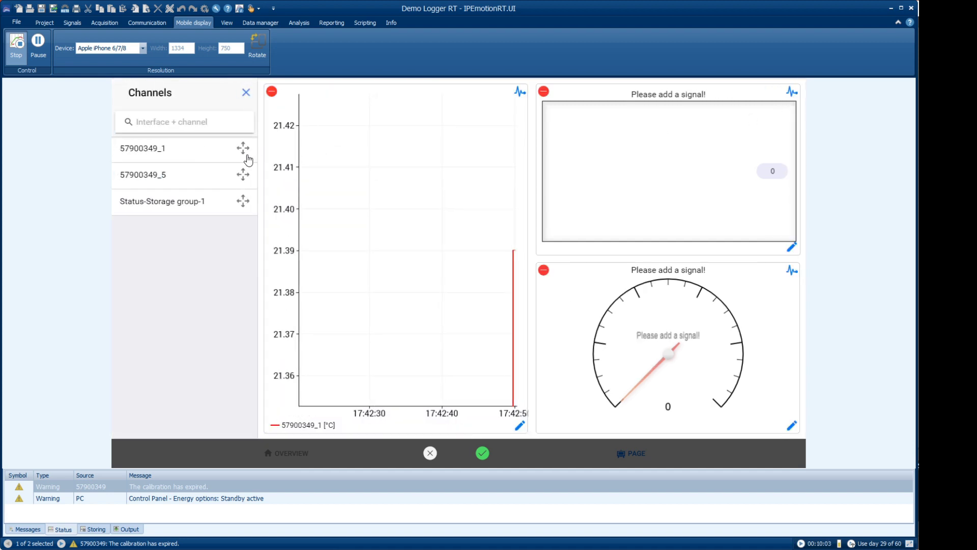
left_click_drag(243, 174, 578, 168)
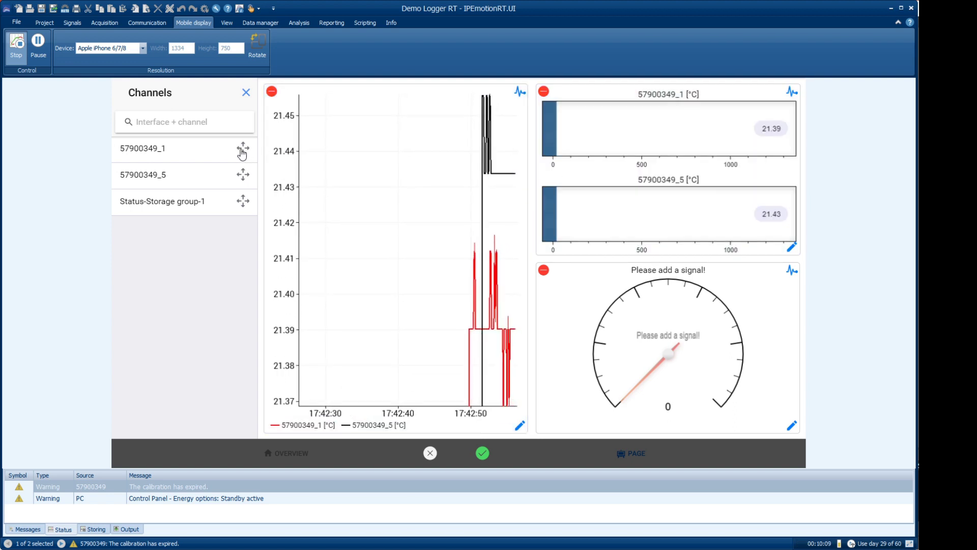
left_click_drag(242, 152, 665, 362)
left_click_drag(243, 174, 594, 304)
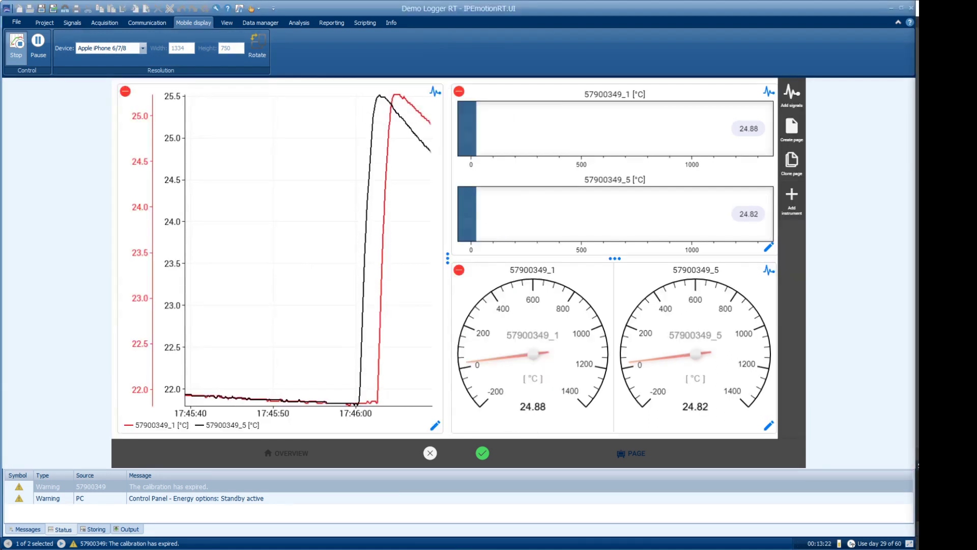
Step: Set the y-t chart to fixed scaling and use its own 0 to 50 range instead of the configuration's for both channels
left_click(435, 425)
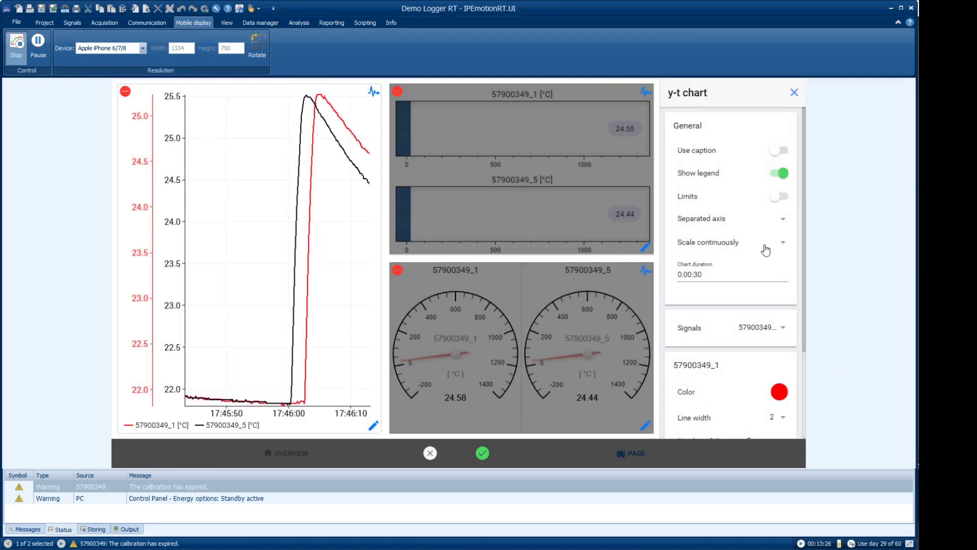
left_click(766, 250)
left_click(764, 266)
scroll(777, 335, "down", 2)
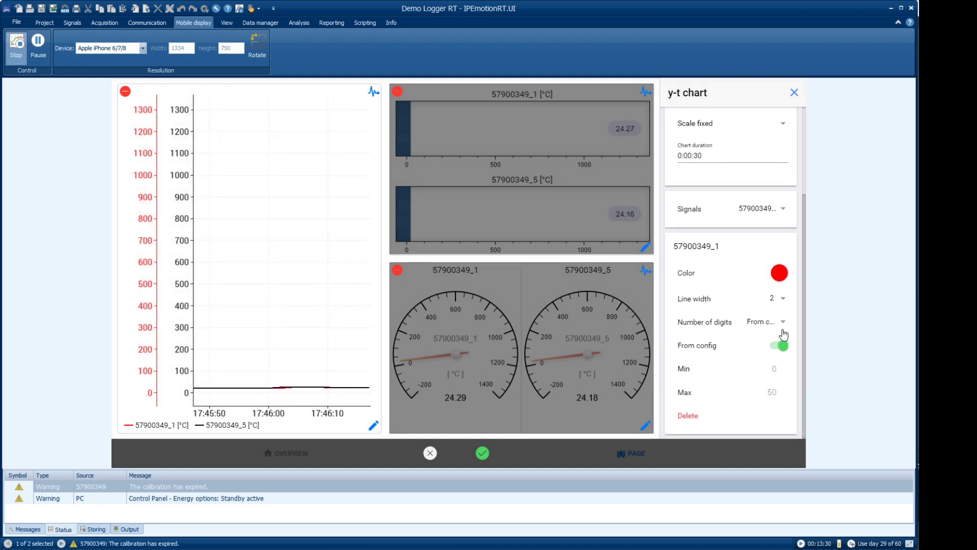
left_click(741, 211)
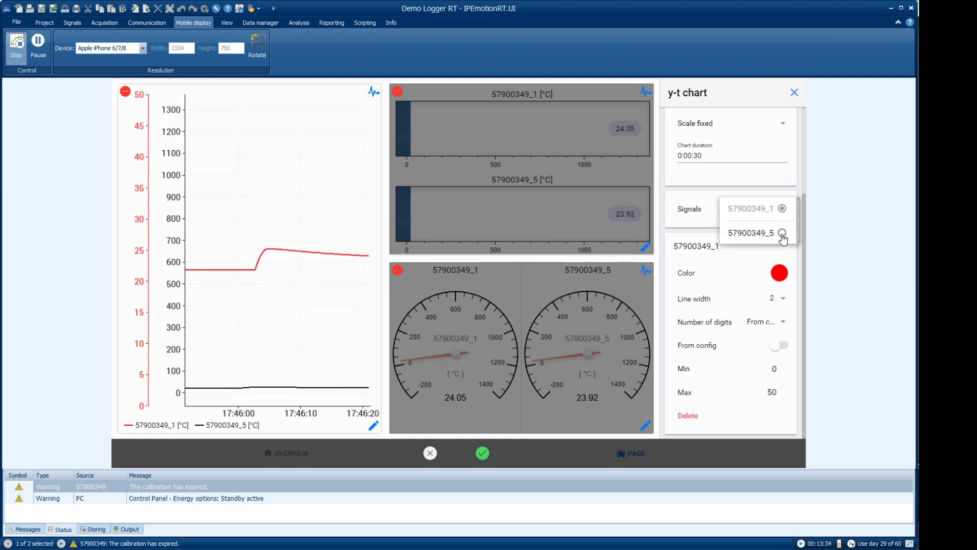
left_click(781, 230)
left_click(779, 346)
left_click(779, 346)
left_click(792, 95)
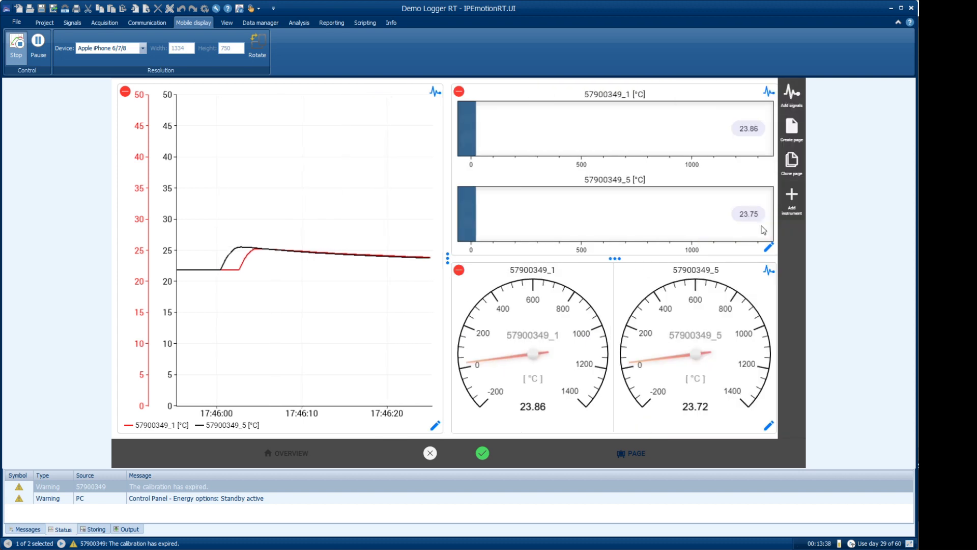
Step: Turn off the bar graph's configured scaling for channel 57900349_1 and set its range to 0 to 50
left_click(768, 252)
scroll(774, 305, "down", 2)
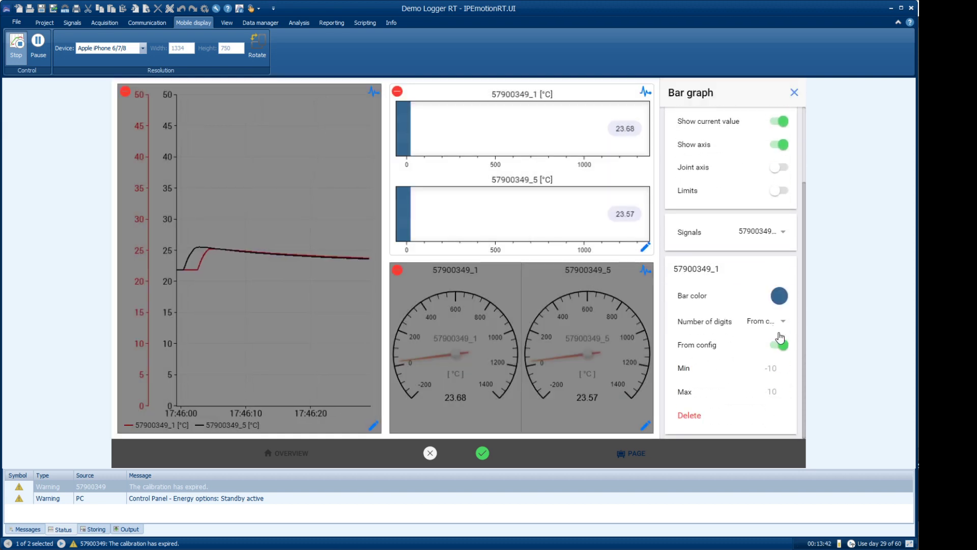
left_click(780, 344)
key("Delete")
key("Tab")
type("50")
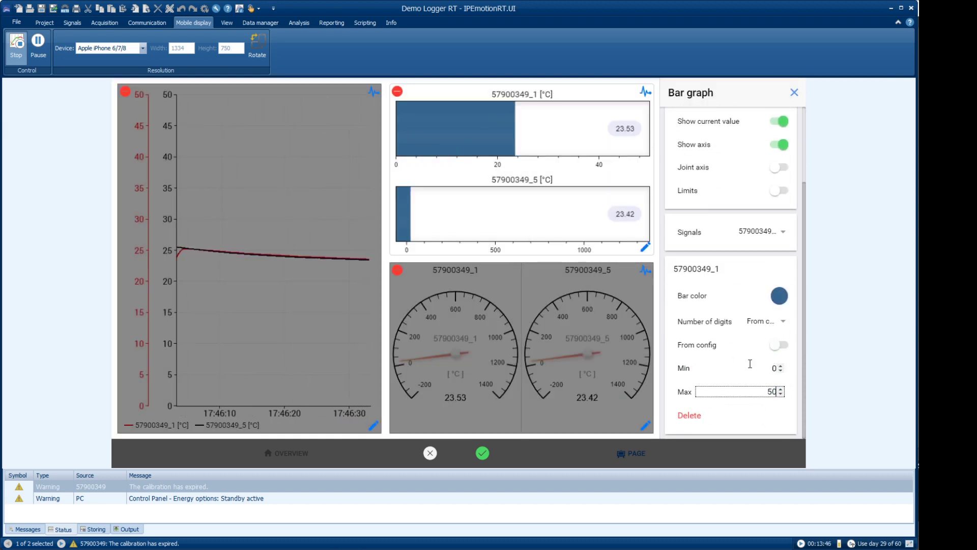
Step: Give channel 57900349_5 in the bar graph its own 0 to 50 range instead of the configuration's and close the bar graph settings
left_click(783, 232)
left_click(764, 255)
left_click(779, 344)
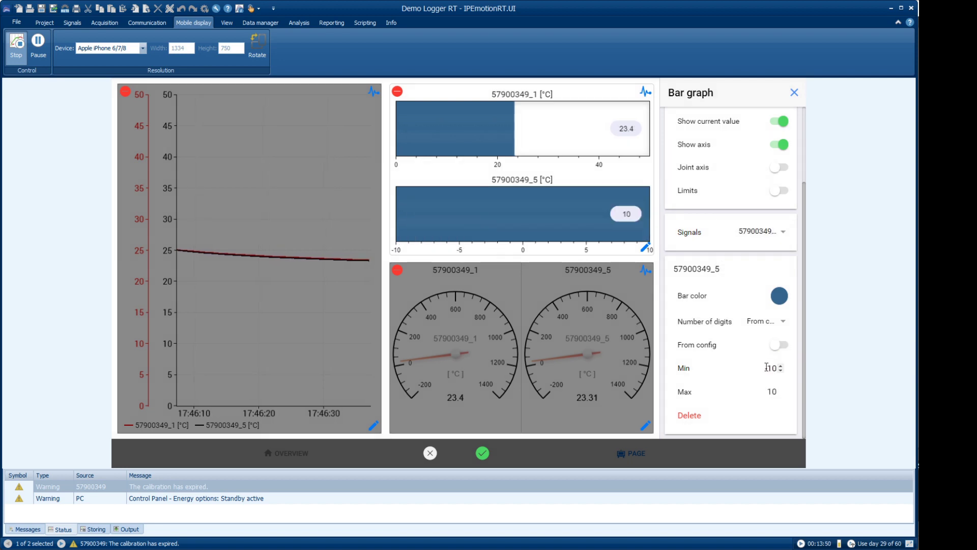
key("Delete")
key("Tab")
type("50")
left_click(794, 93)
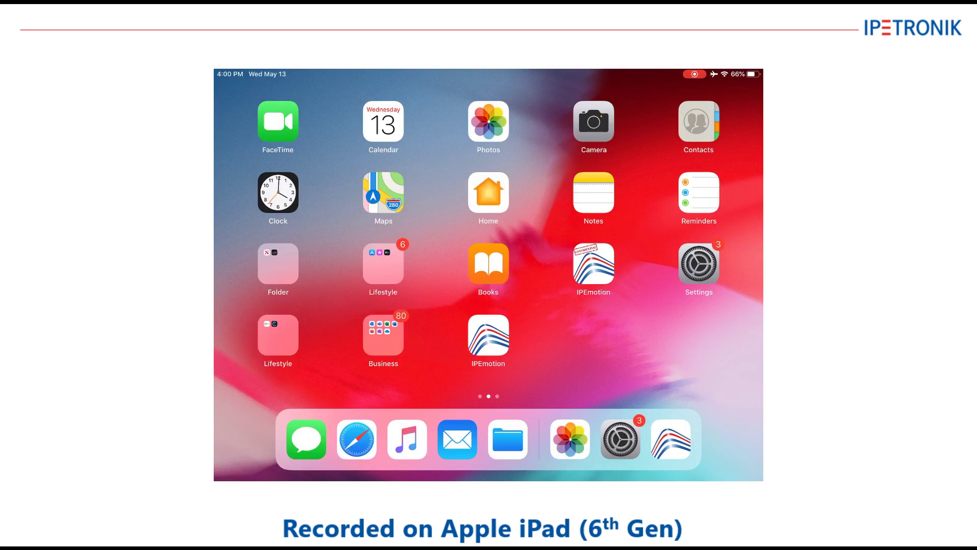
Step: Open the IPEmotion app on the iPad, preview the Dark theme on the display page and restore the light appearance
left_click(671, 438)
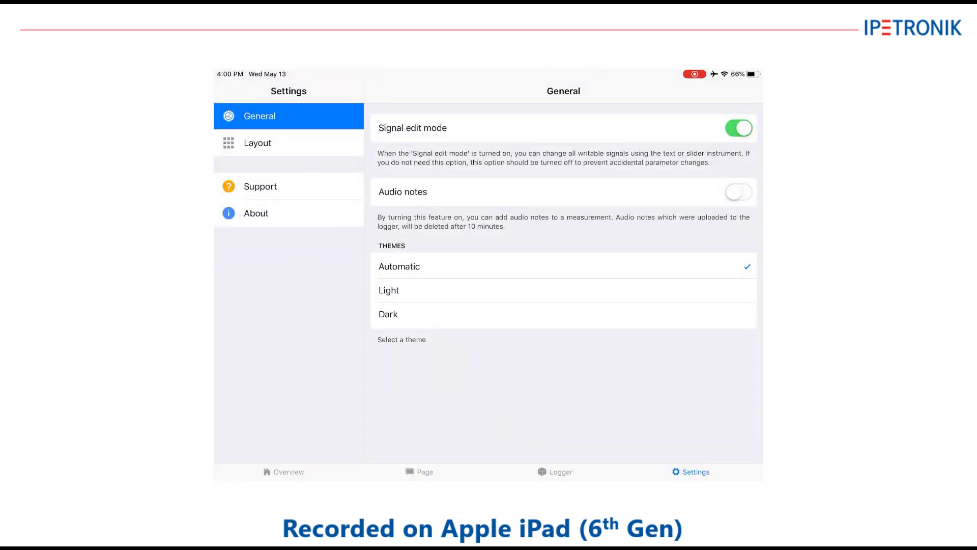
left_click(388, 314)
left_click(419, 472)
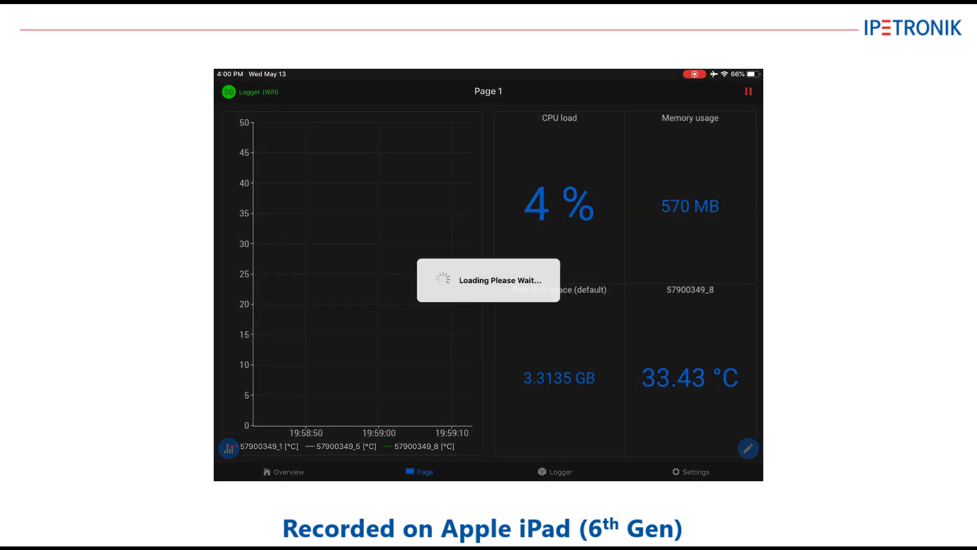
left_click(690, 471)
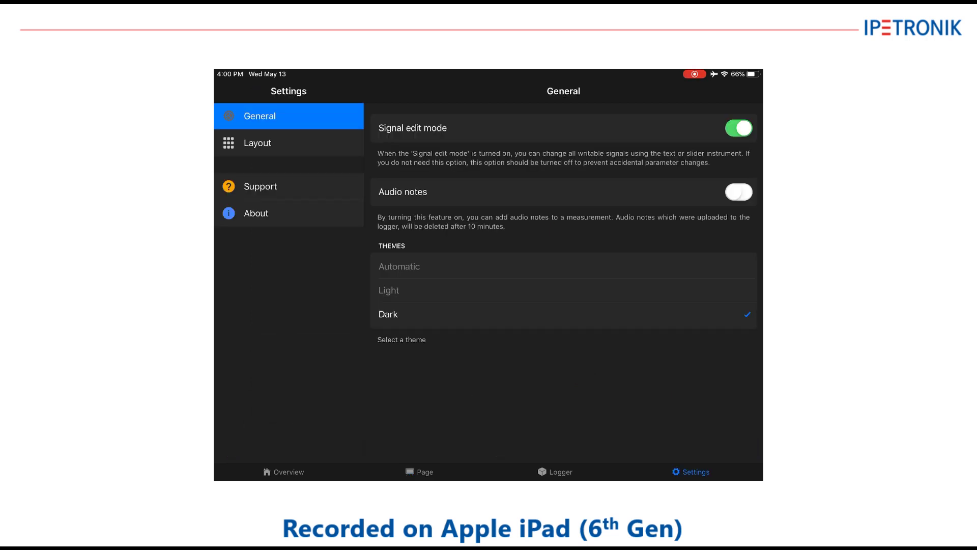
left_click(388, 290)
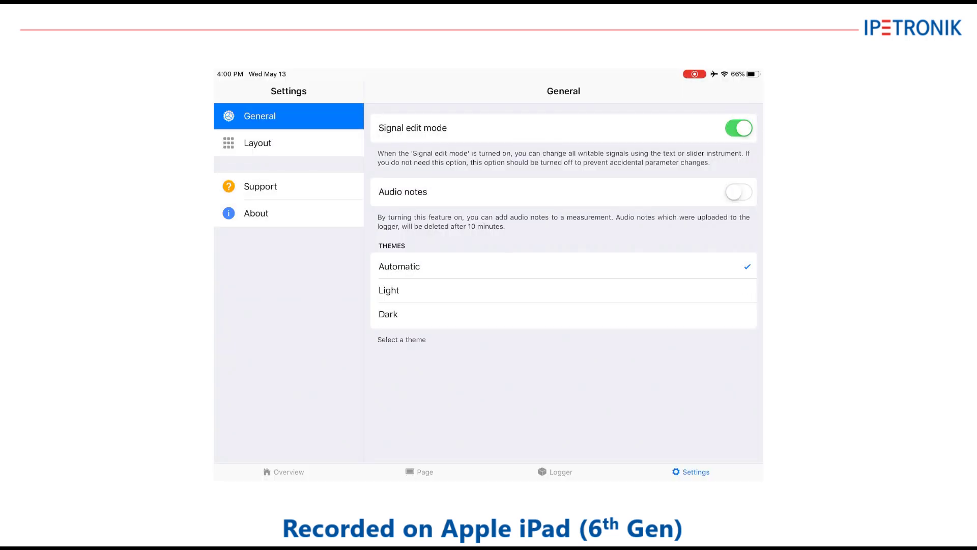
Step: Look at the Logger (Wifi) connection settings and the connection types offered for adding a logger
left_click(554, 472)
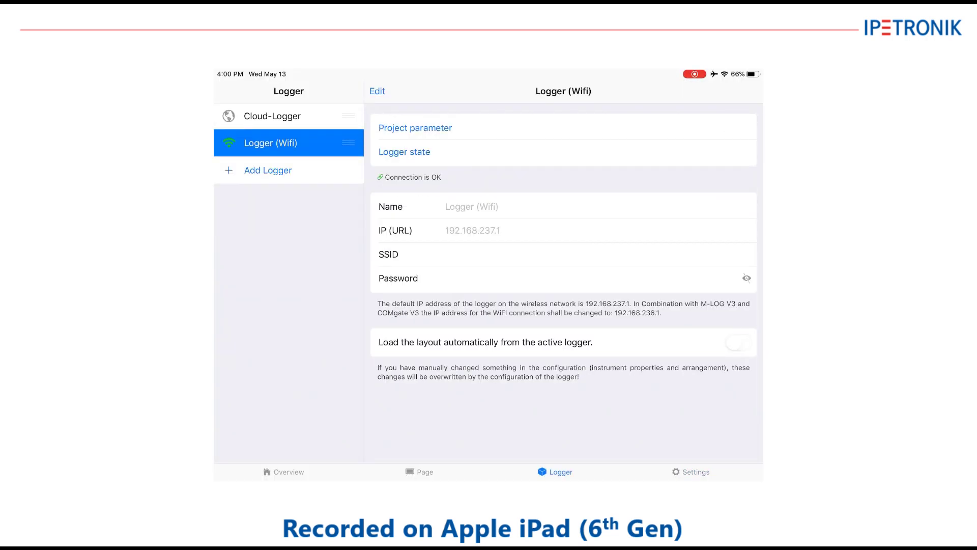
left_click(268, 170)
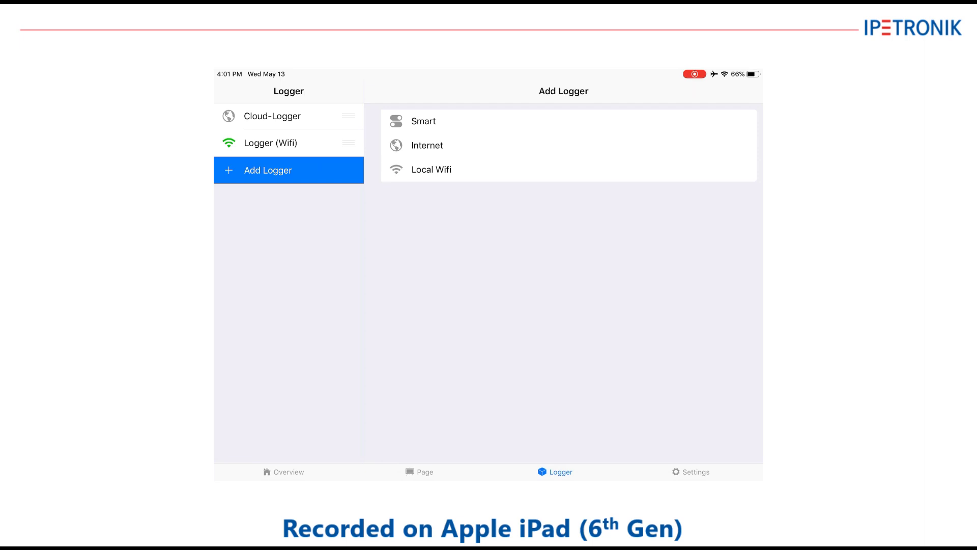
left_click(420, 472)
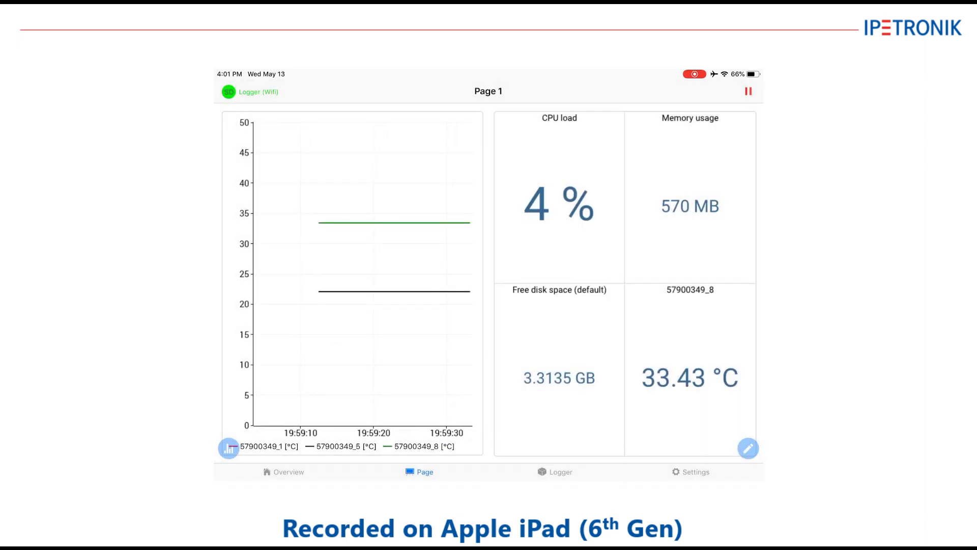
Step: Create a new display page named Page 2 in the iPad app and open its layout for editing
left_click(748, 447)
left_click(665, 425)
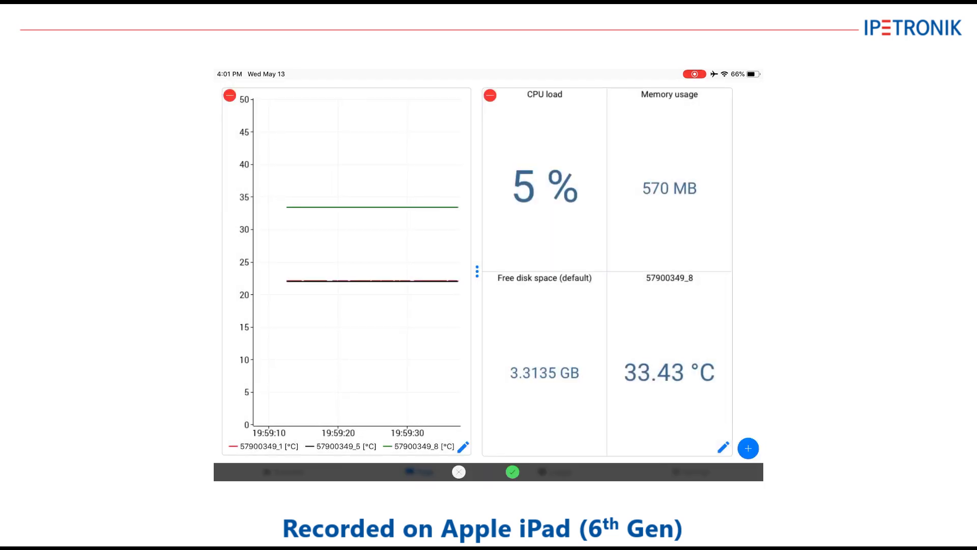
left_click(747, 448)
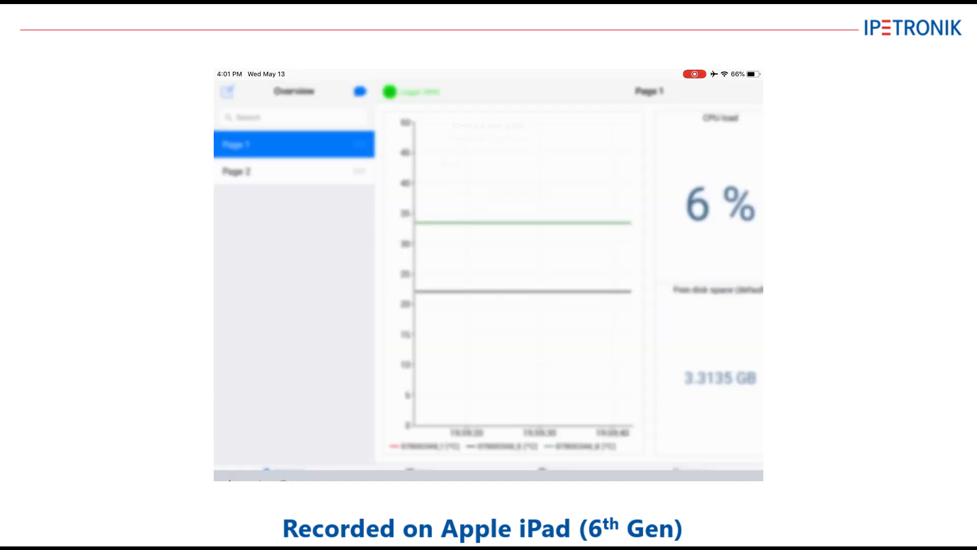
left_click(236, 171)
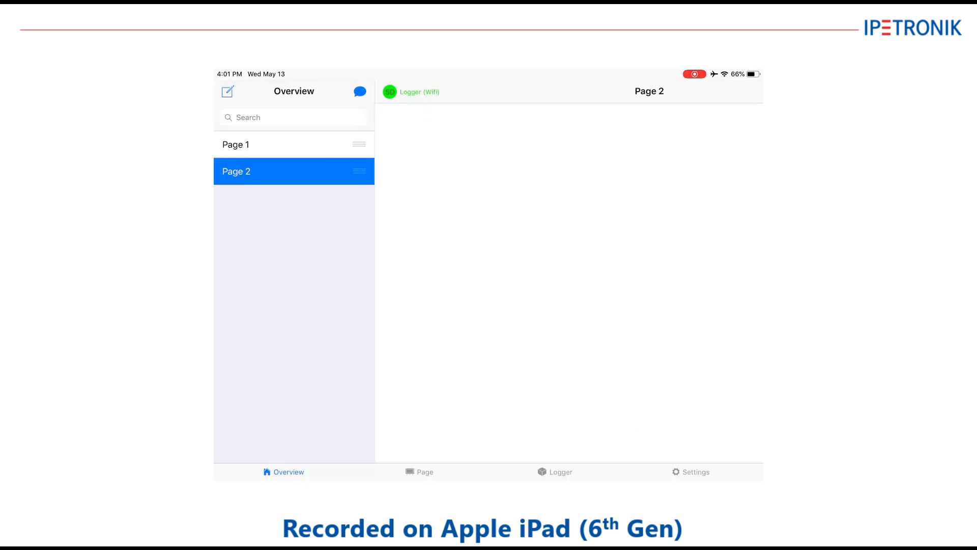
left_click(425, 472)
left_click(748, 448)
left_click(661, 427)
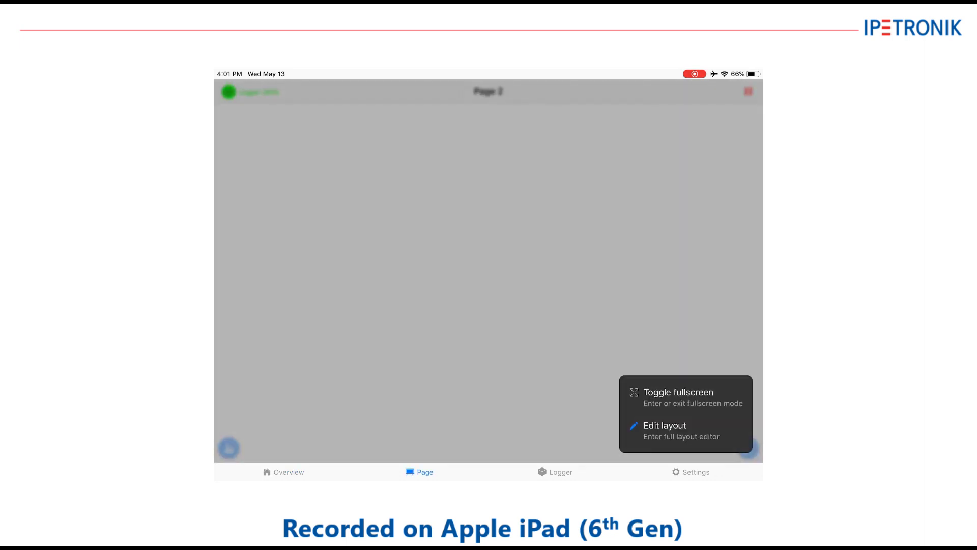
Step: Add a y-t chart and a bar graph to Page 2
left_click(748, 448)
left_click(699, 392)
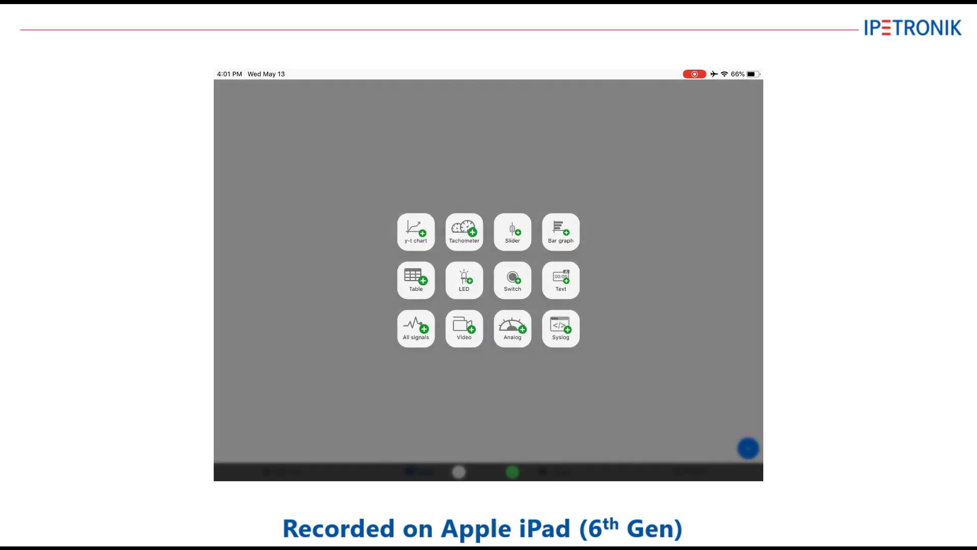
left_click(414, 230)
left_click(748, 448)
left_click(699, 392)
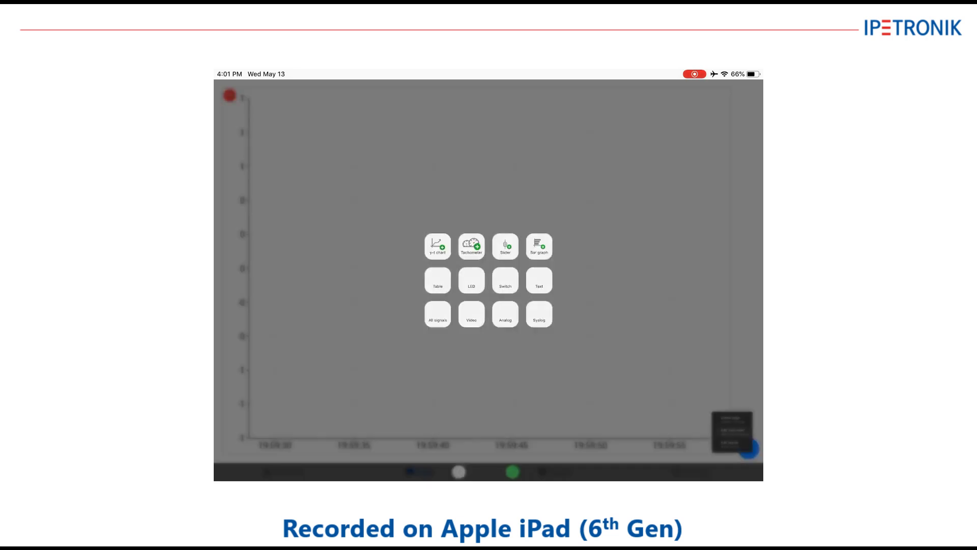
left_click(465, 229)
Step: Assign the CPU load and Memory usage channels to the bar graph on Page 2
left_click(748, 448)
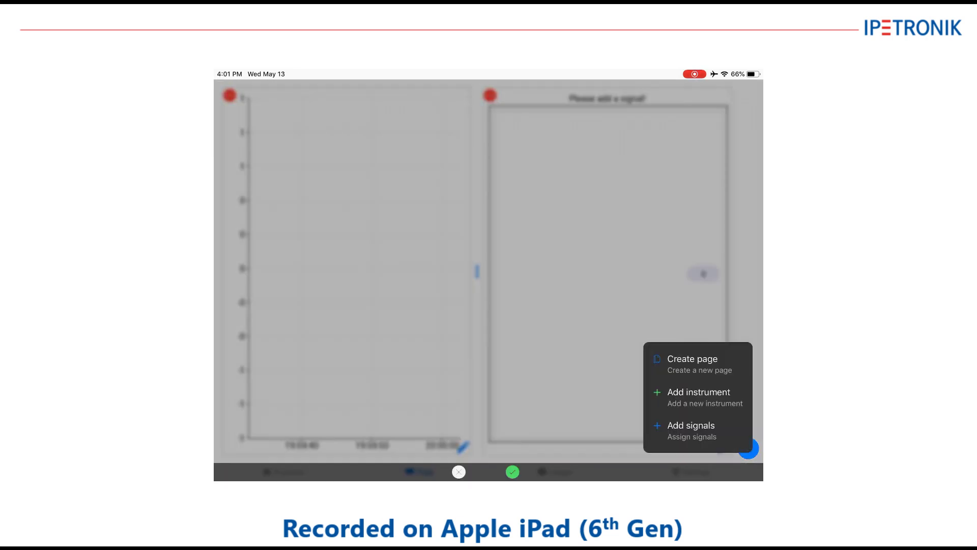
left_click(690, 426)
left_click_drag(349, 142, 641, 213)
left_click_drag(348, 166, 676, 227)
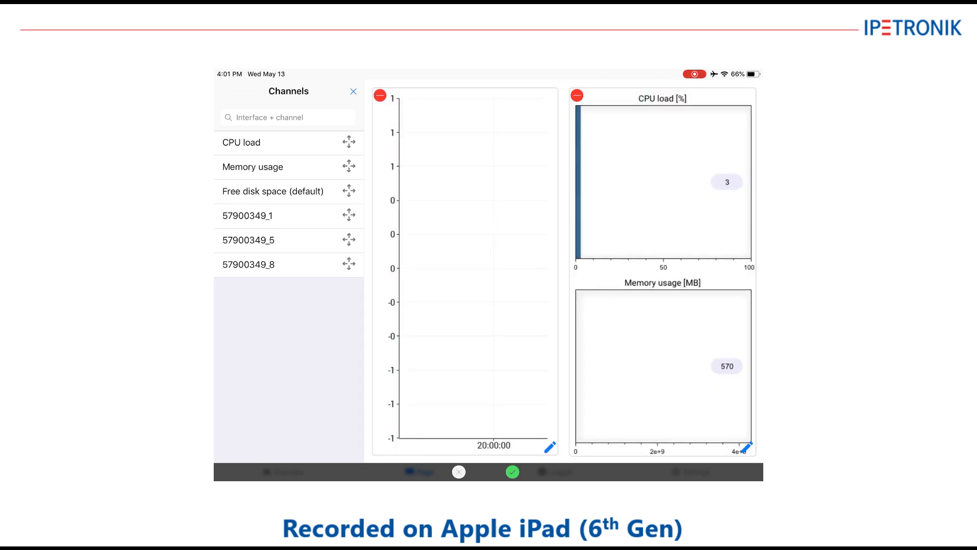
Step: Assign channels 57900349_1, 57900349_5 and 57900349_8 to the y-t chart and save the page layout
left_click_drag(348, 216, 407, 204)
left_click_drag(348, 240, 448, 224)
left_click_drag(348, 263, 427, 245)
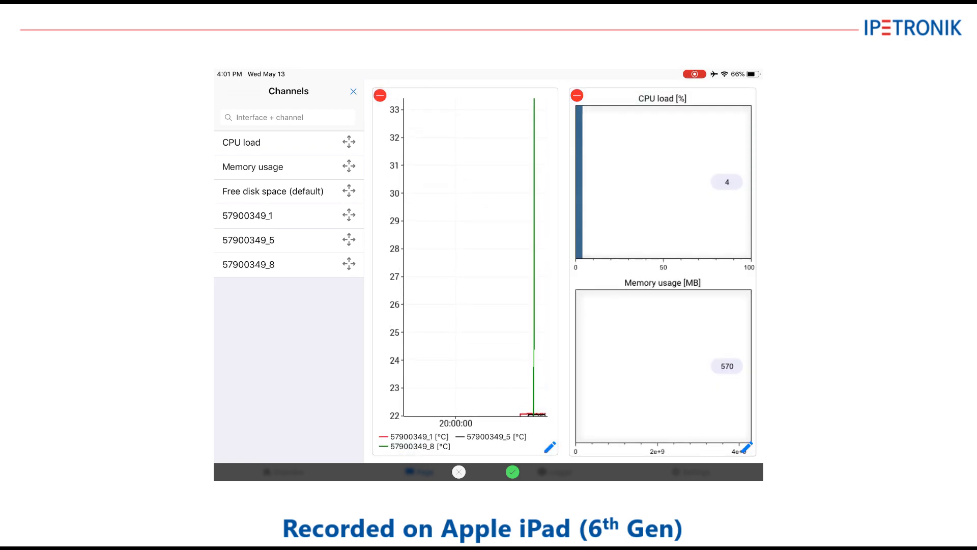
left_click(512, 471)
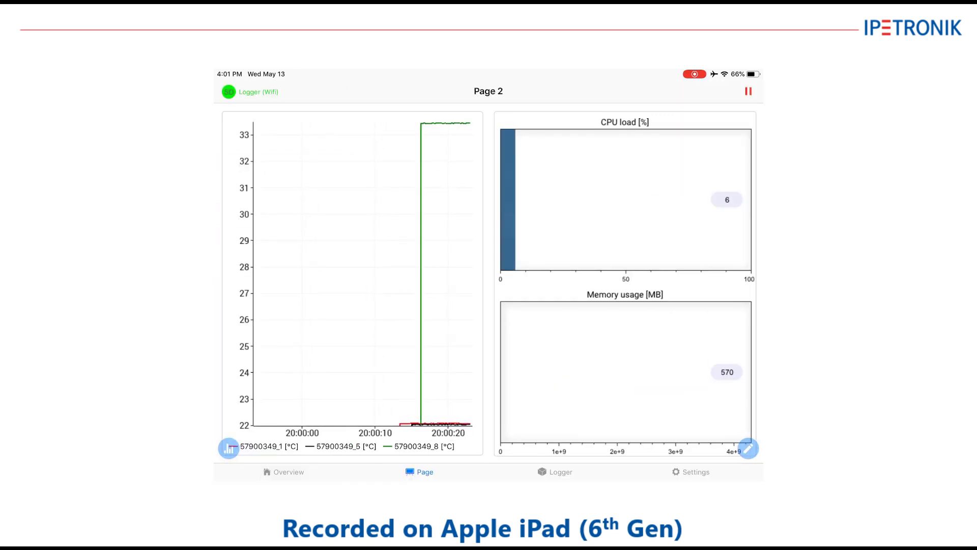
Step: Return to Page 1 in the iPad app and view its live measurements
left_click(283, 471)
left_click(236, 144)
left_click(419, 471)
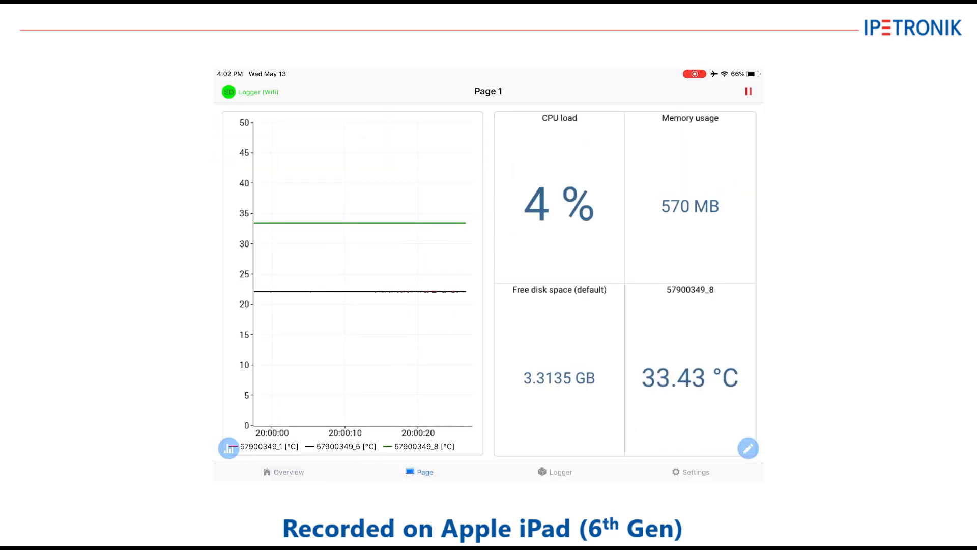
mouse_move(661, 280)
left_mouse_down()
mouse_move(306, 280)
mouse_move(662, 280)
left_mouse_up()
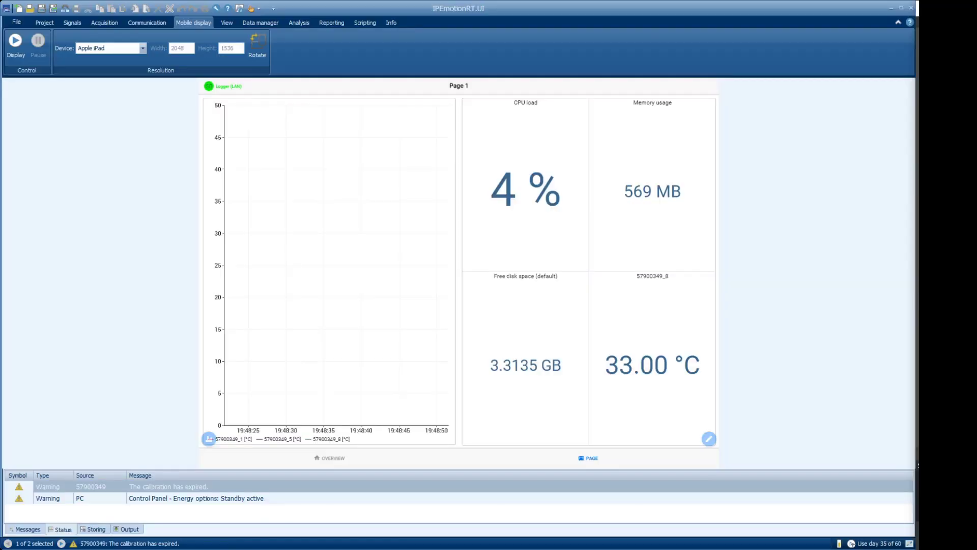
Step: In desktop IPEmotion, add a screen page with a y-t chart of channels 57900349_1, 57900349_5 and 57900349_8 and an empty area beside it
left_click(227, 23)
left_click(64, 51)
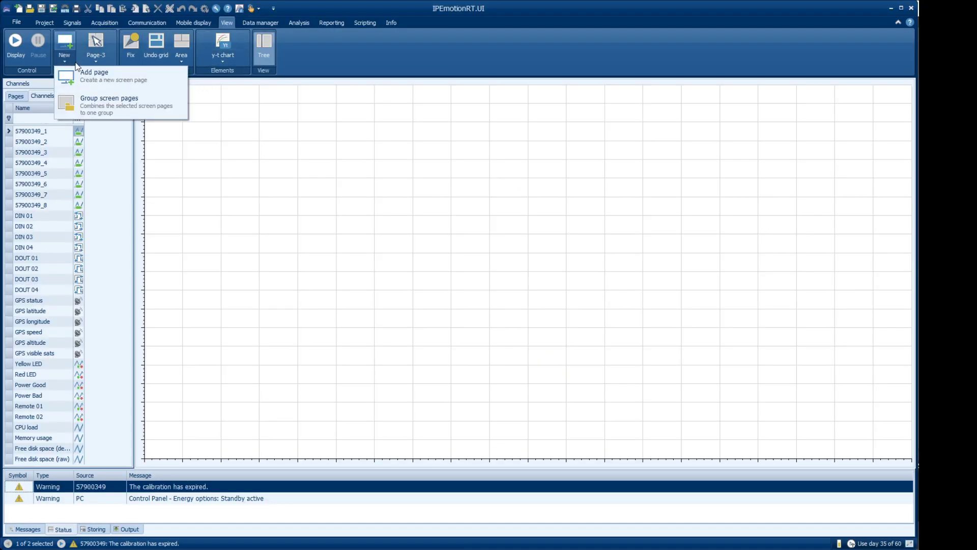
left_click(87, 71)
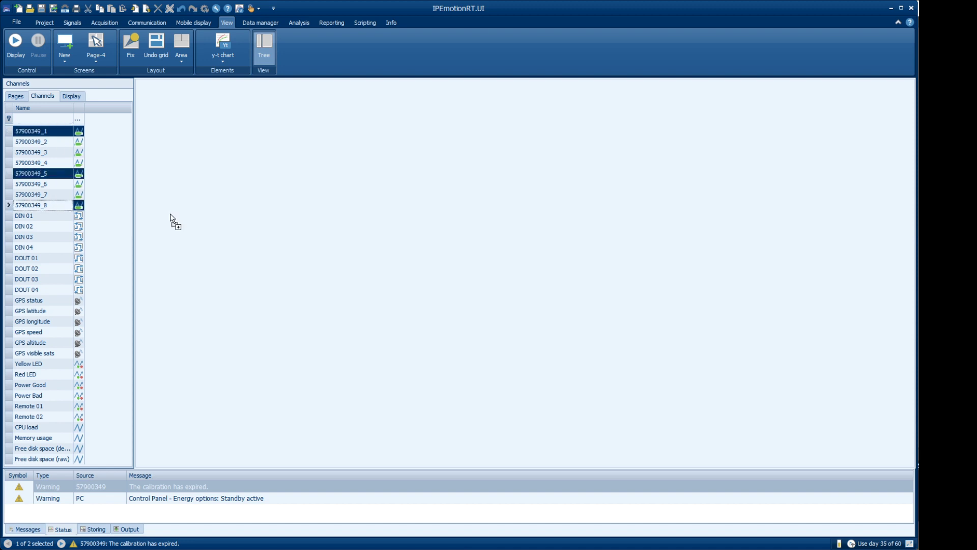
left_click_drag(172, 219, 334, 227)
right_click(333, 227)
left_click(392, 300)
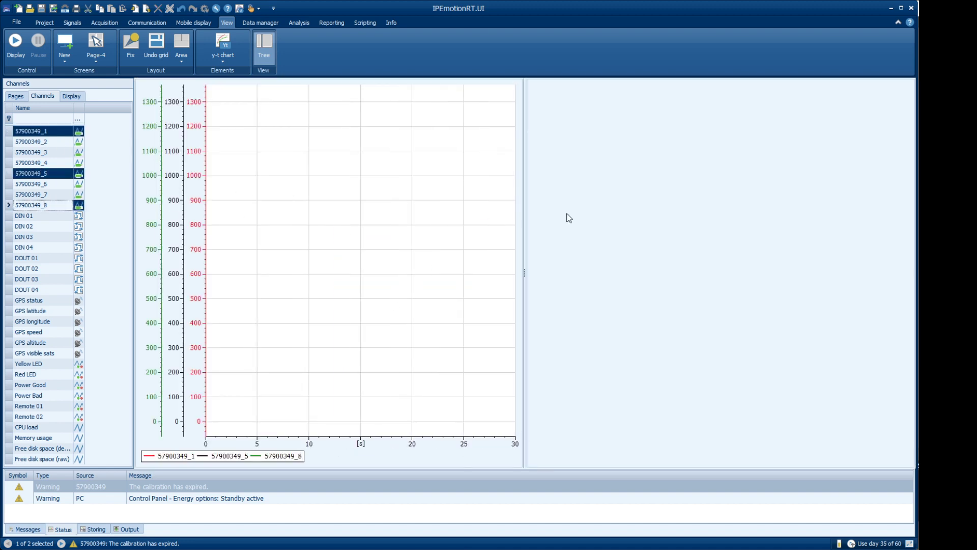
Step: Insert an alphanumerical display in the empty area and assign CPU load, Memory usage and Free disk space (default) to it
right_click(569, 217)
mouse_move(659, 222)
left_click(751, 271)
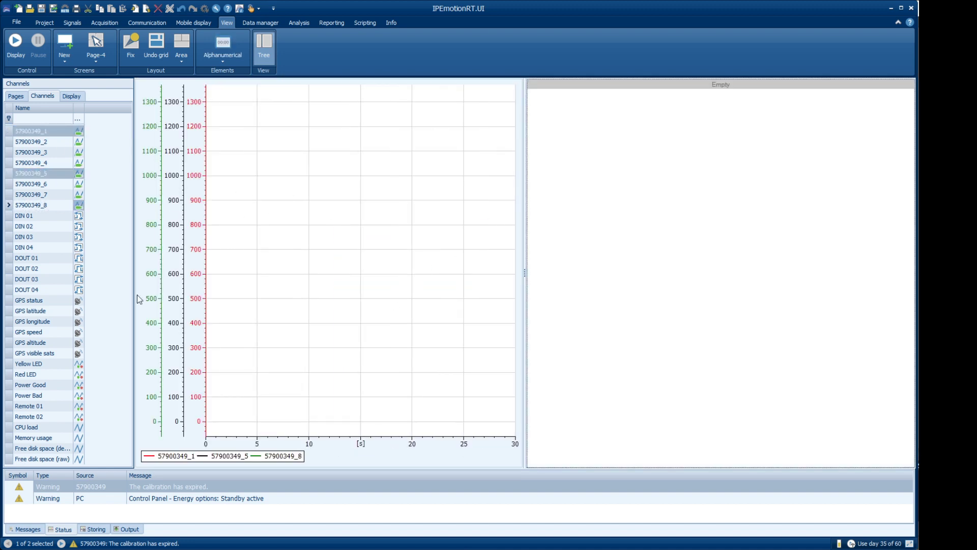
left_click(46, 427)
left_click(46, 447, "shift")
left_click_drag(46, 437, 564, 271)
Step: Start the display and override the y-t chart's configured scaling for channel 57900349_1 with an upper y-axis limit of 50
left_click(15, 53)
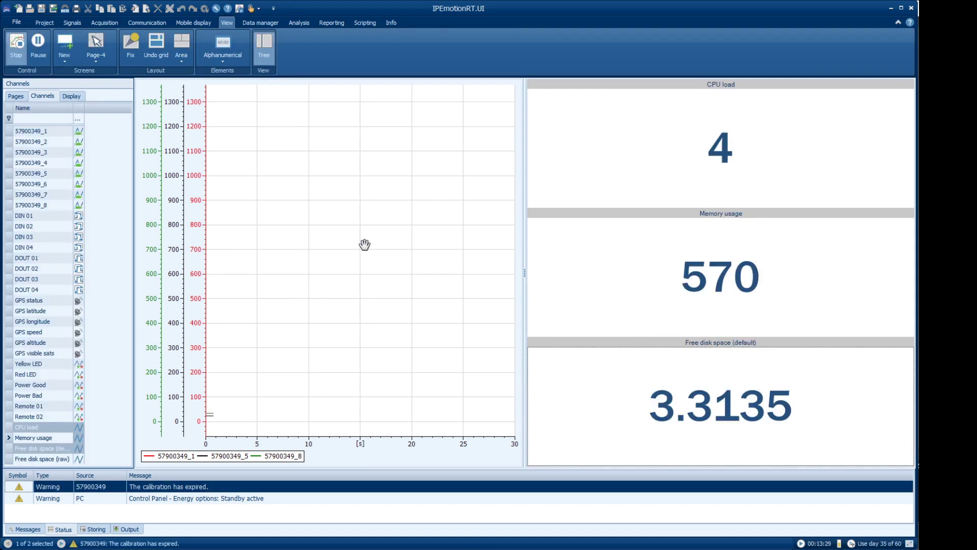
right_click(367, 237)
left_click(406, 455)
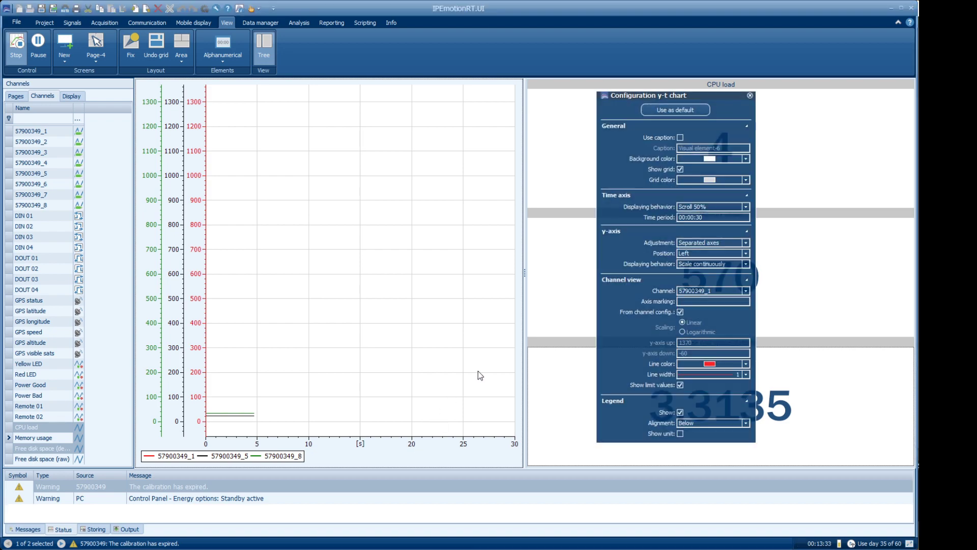
left_click(681, 312)
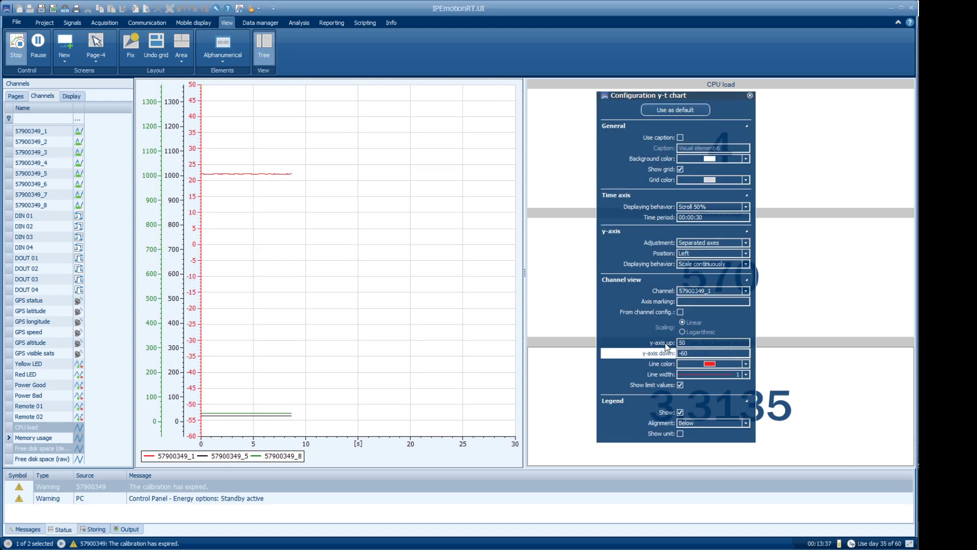